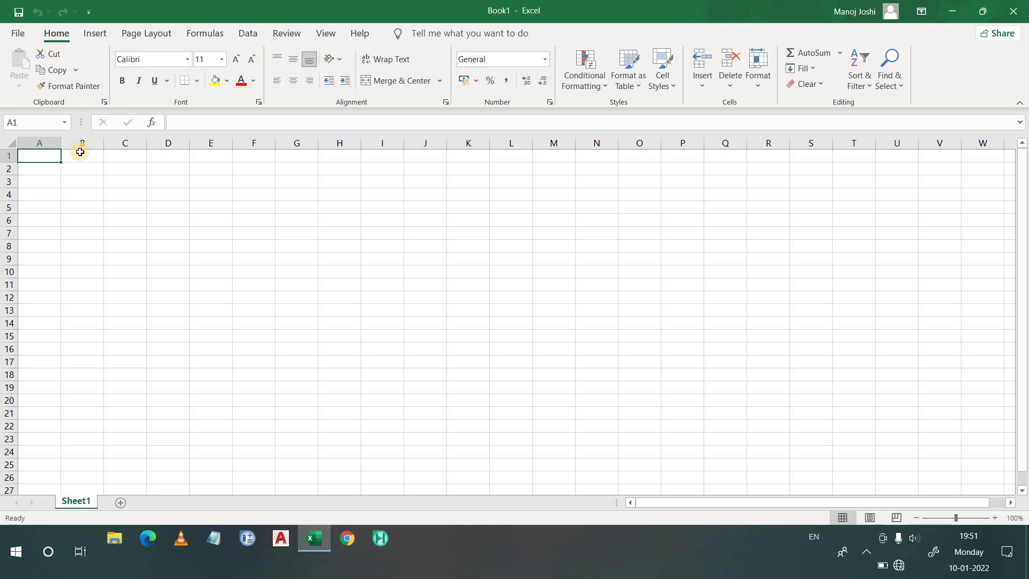
Widen column B to about eight times its default width
{"action": "left_click", "coordinate": [80, 153]}
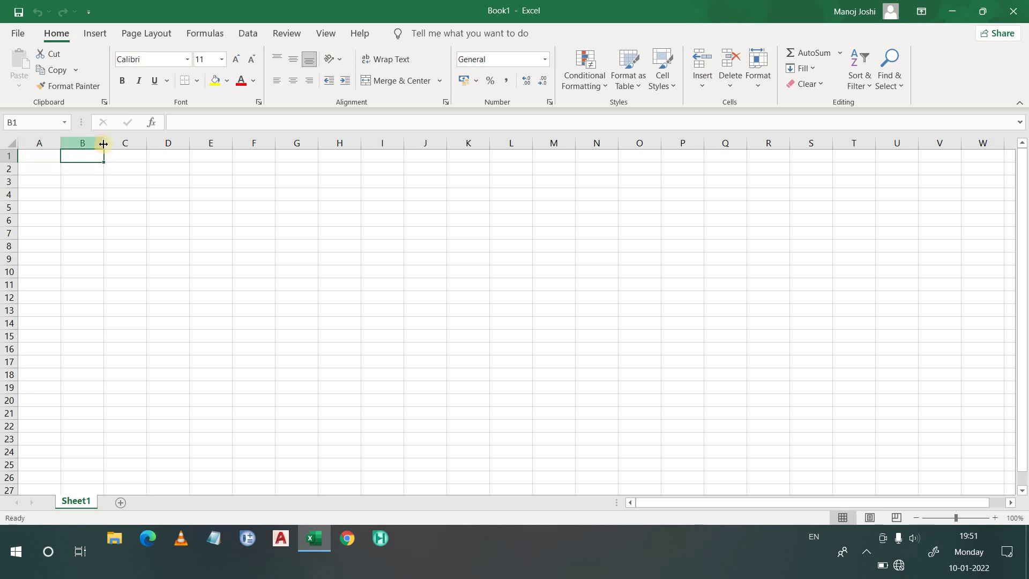
{"action": "left_click_drag", "start_coordinate": [104, 144], "coordinate": [411, 144]}
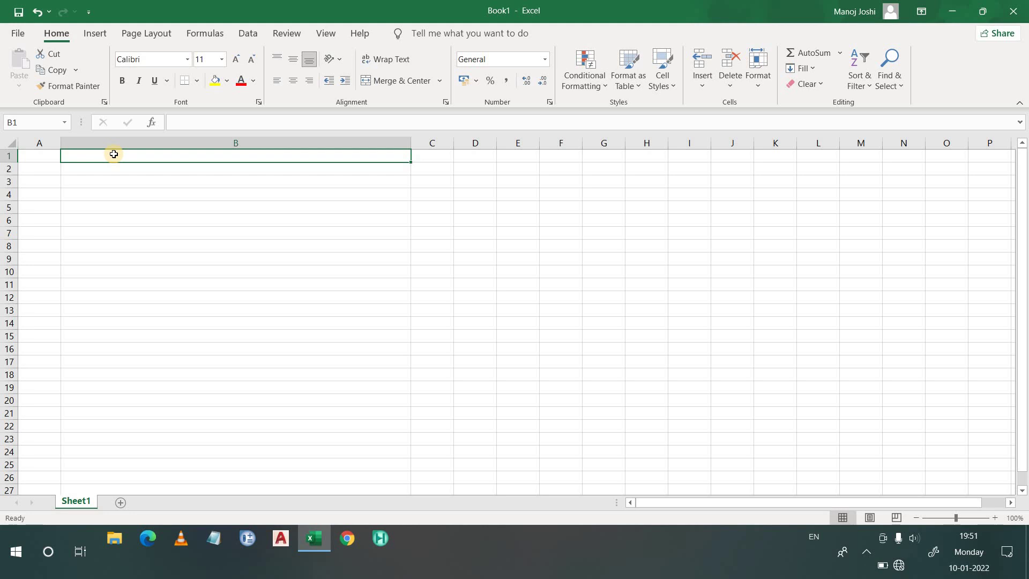
{"action": "left_click", "coordinate": [106, 172]}
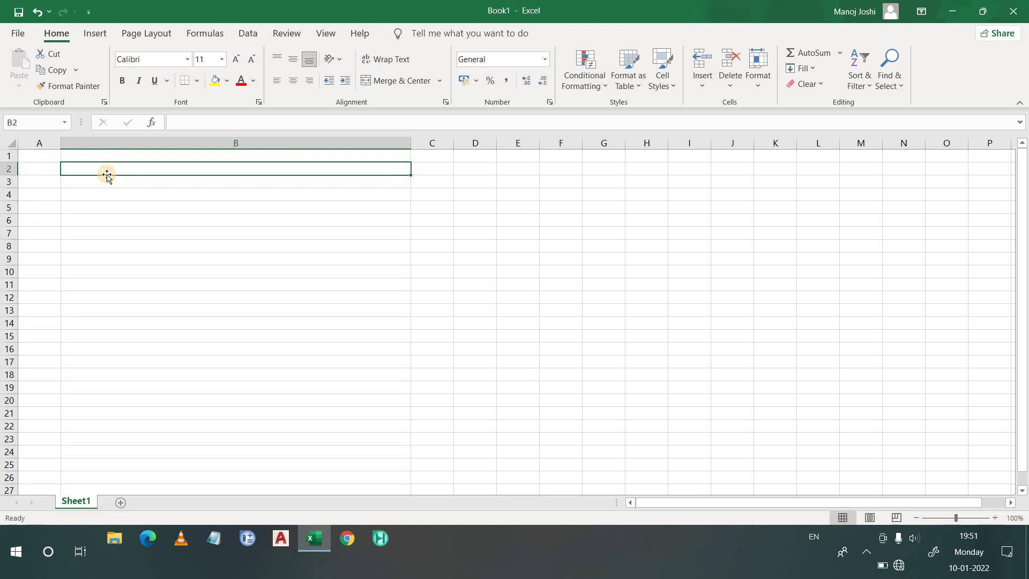
{"action": "left_click", "coordinate": [87, 156]}
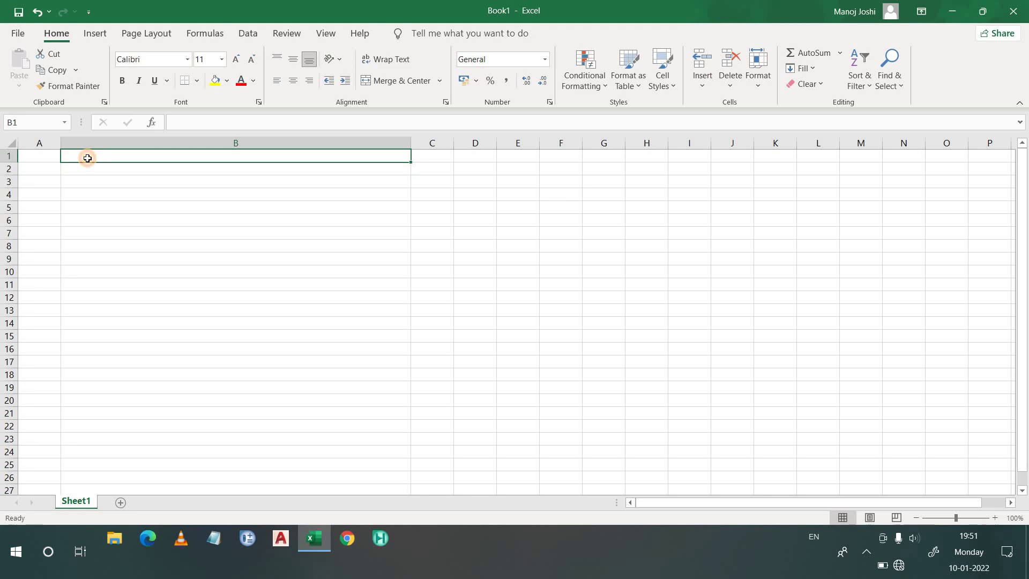
{"action": "left_click", "coordinate": [88, 193]}
{"action": "left_click", "coordinate": [87, 154]}
{"action": "left_click", "coordinate": [42, 155]}
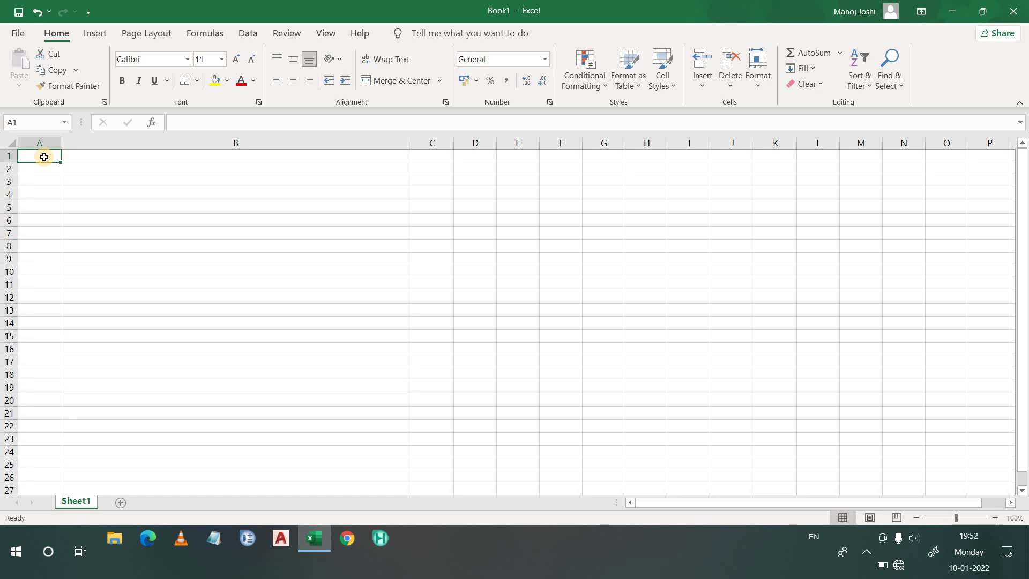
{"action": "left_click", "coordinate": [86, 166]}
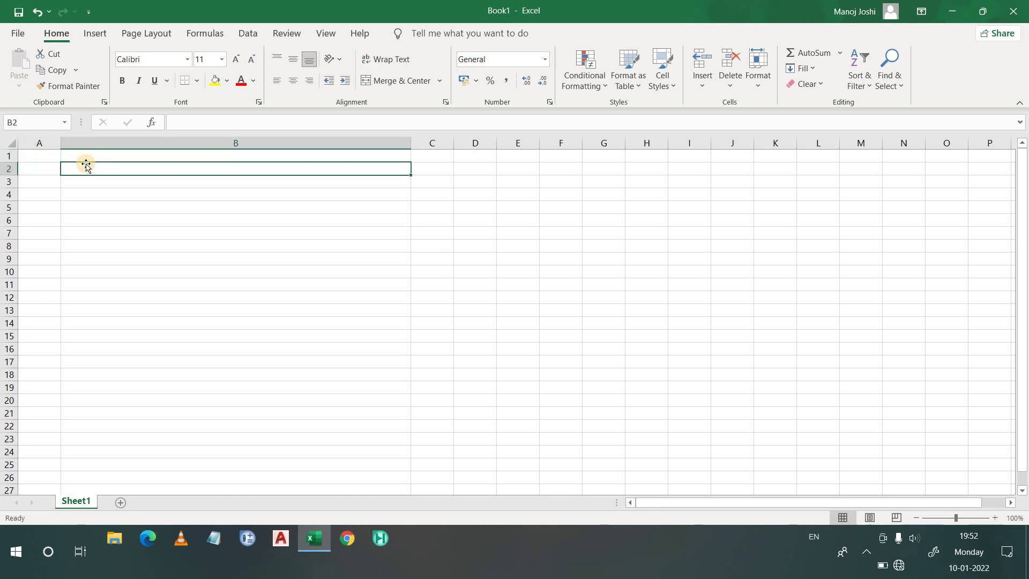
{"action": "left_click", "coordinate": [82, 155]}
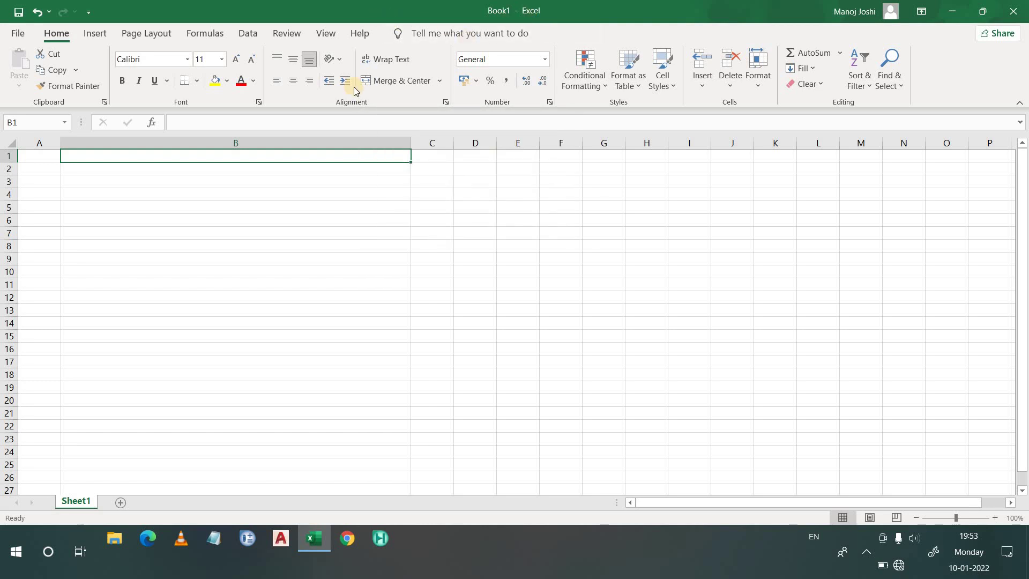
{"action": "left_click", "coordinate": [154, 211]}
{"action": "left_click", "coordinate": [110, 183]}
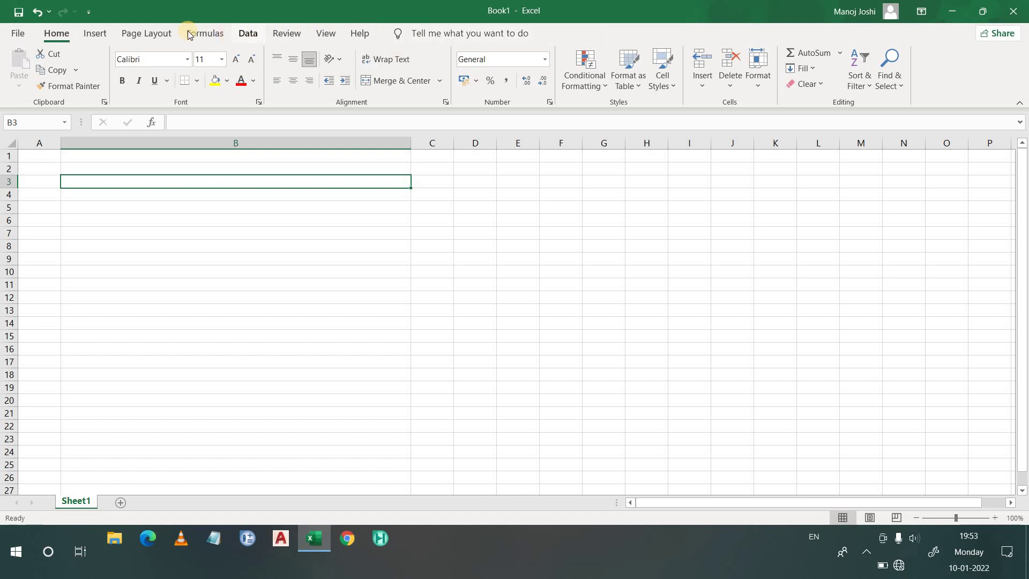
Create a new blank workbook and maximize its window
{"action": "left_click", "coordinate": [17, 35]}
{"action": "left_click", "coordinate": [16, 38]}
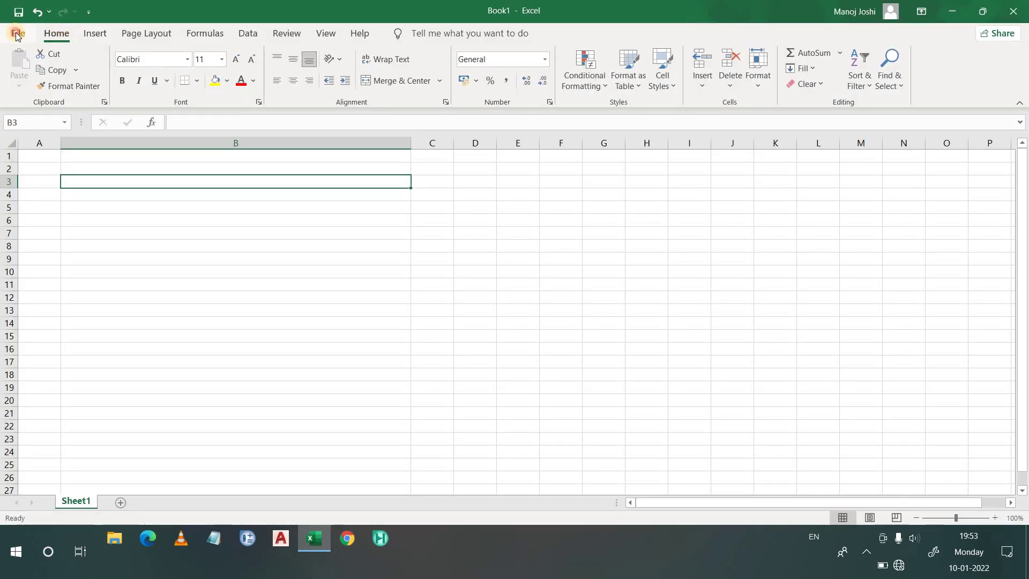
{"action": "left_click", "coordinate": [17, 34]}
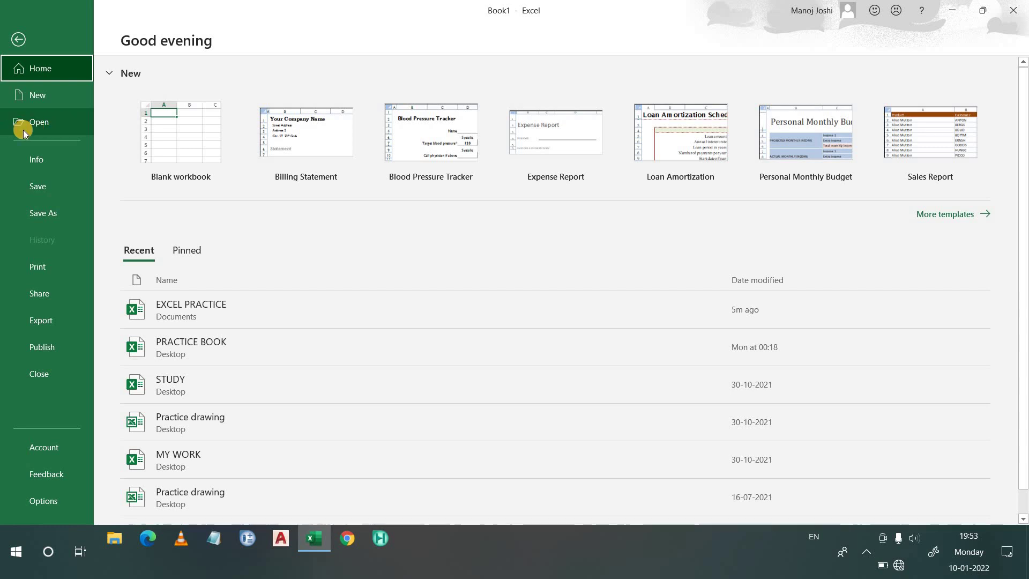
{"action": "left_click", "coordinate": [46, 101]}
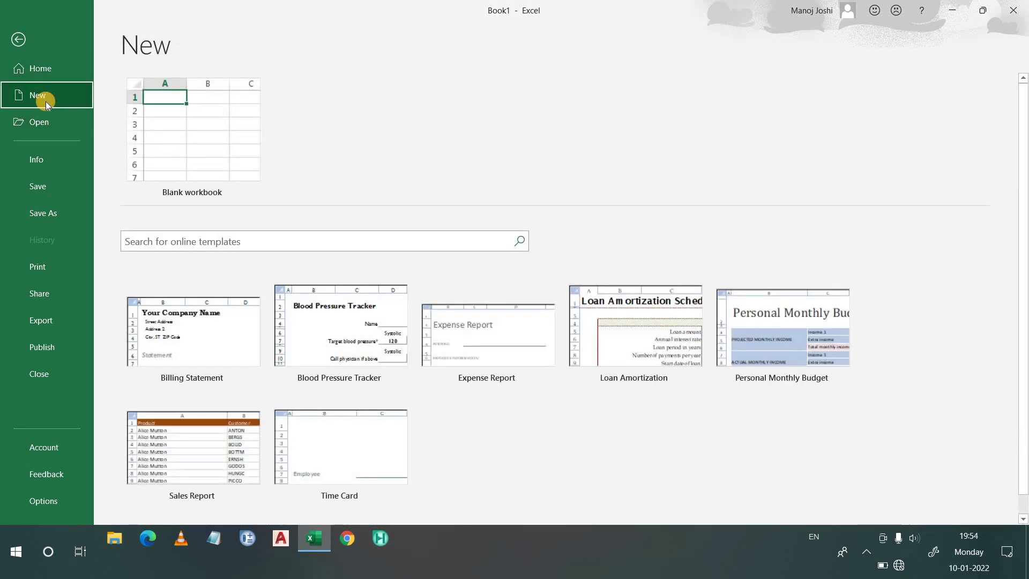
{"action": "left_click", "coordinate": [159, 131]}
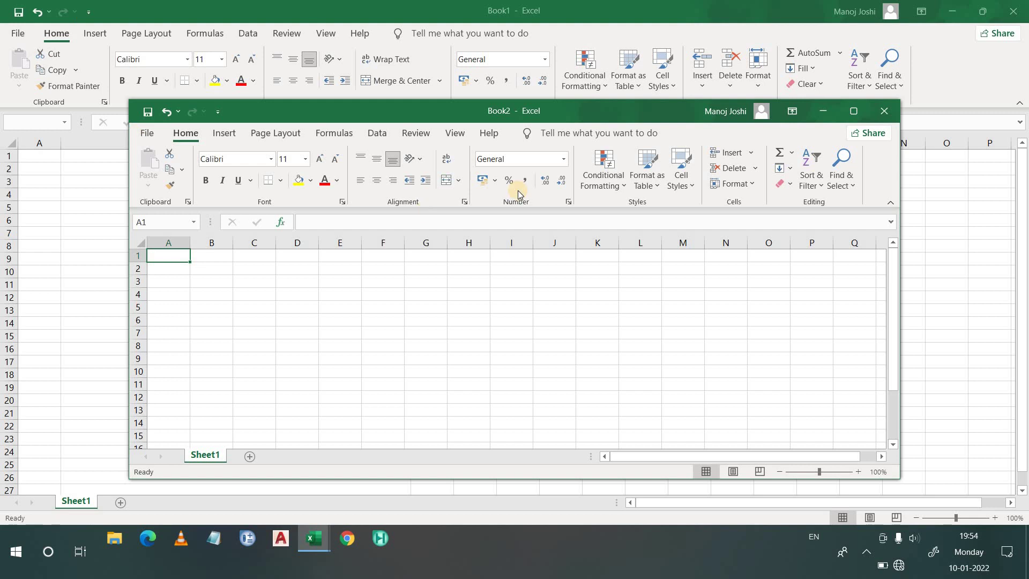
{"action": "left_click", "coordinate": [853, 111]}
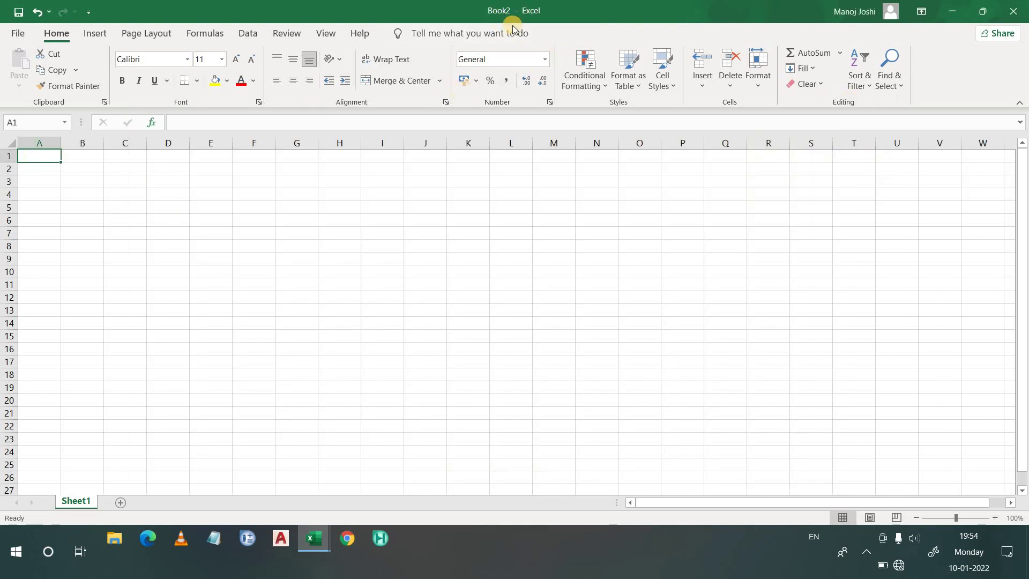
Examine the cell references of B2, F4, column C and row 4 in the name box, and inspect the formula bar
{"action": "left_click", "coordinate": [85, 168]}
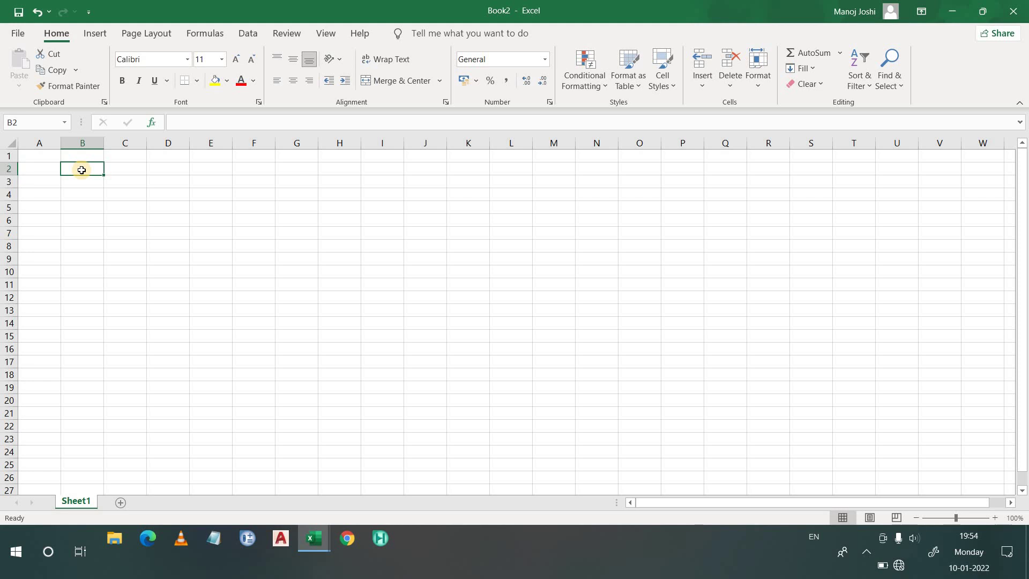
{"action": "left_click", "coordinate": [43, 121]}
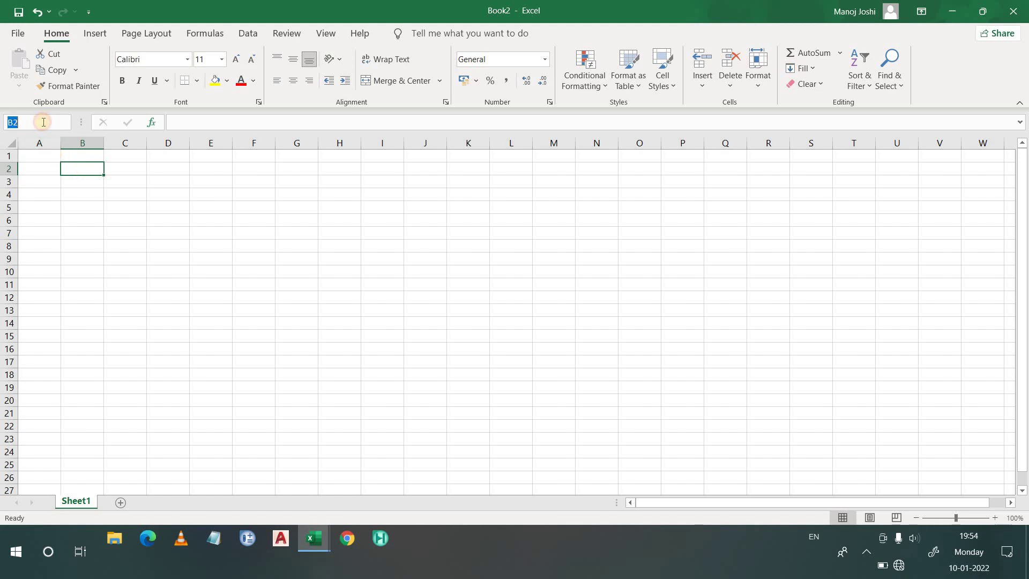
{"action": "left_click", "coordinate": [44, 122]}
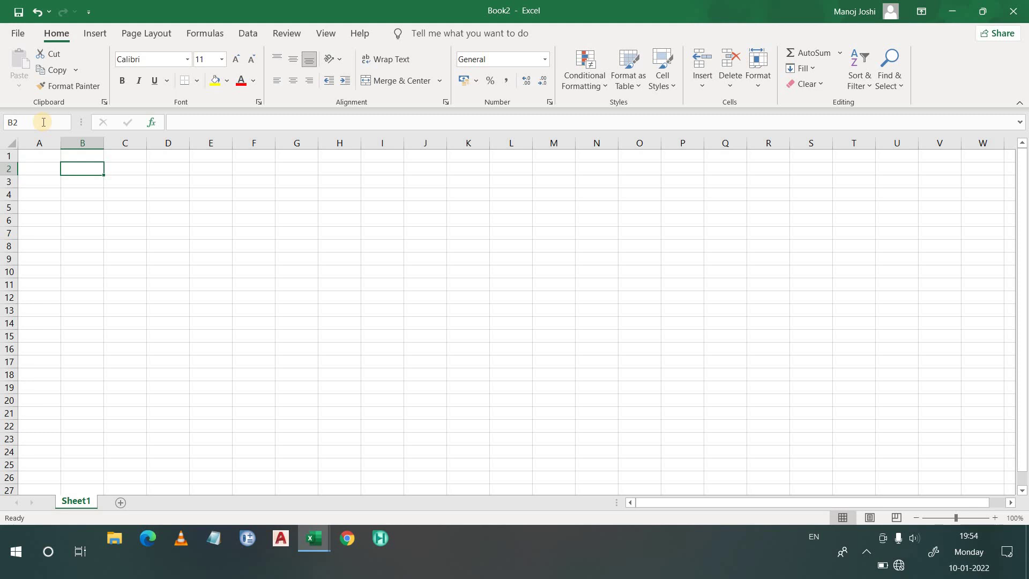
{"action": "left_click", "coordinate": [87, 171]}
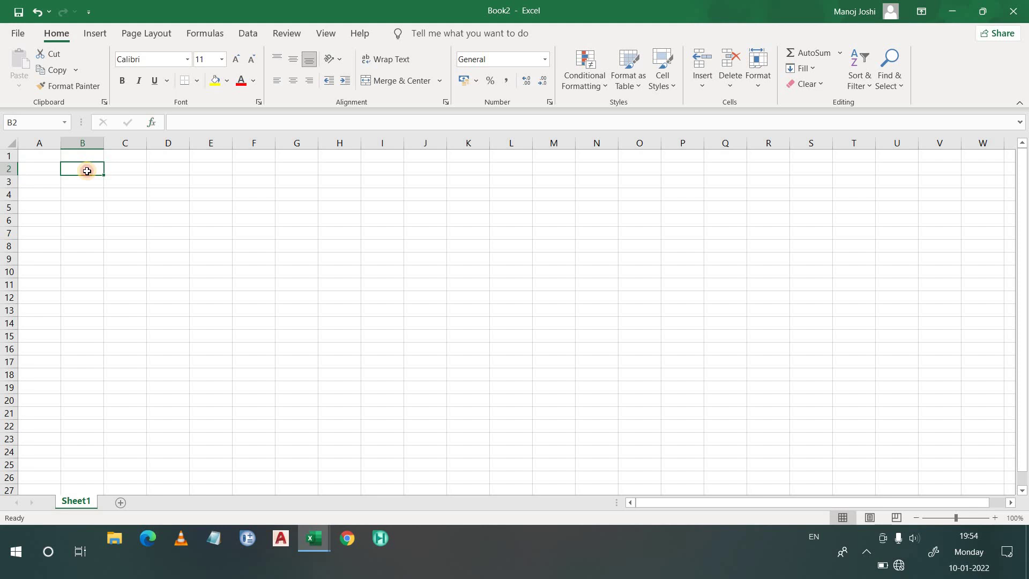
{"action": "left_click", "coordinate": [259, 198]}
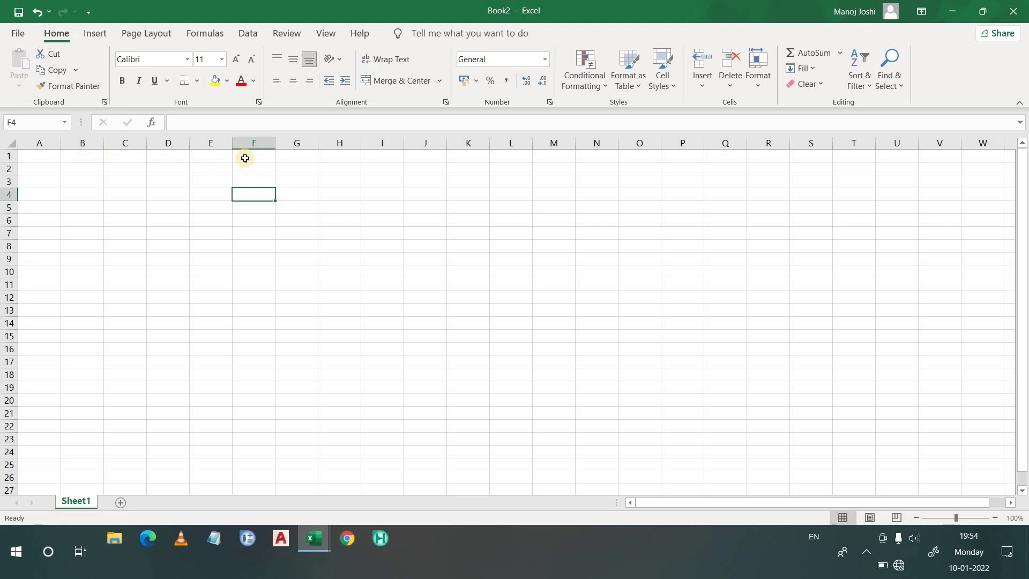
{"action": "left_click", "coordinate": [136, 141]}
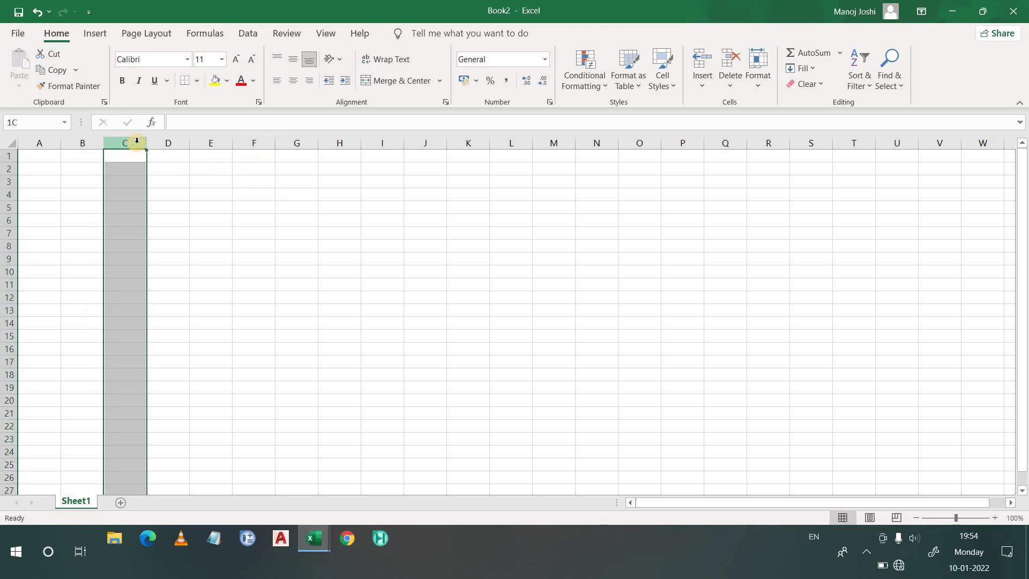
{"action": "left_click", "coordinate": [9, 195]}
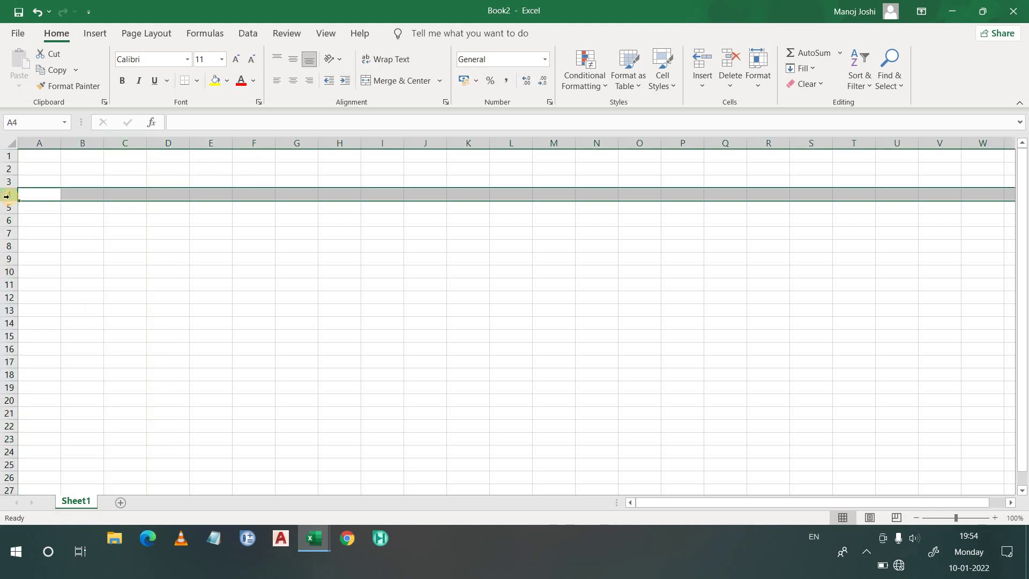
{"action": "left_click", "coordinate": [185, 124]}
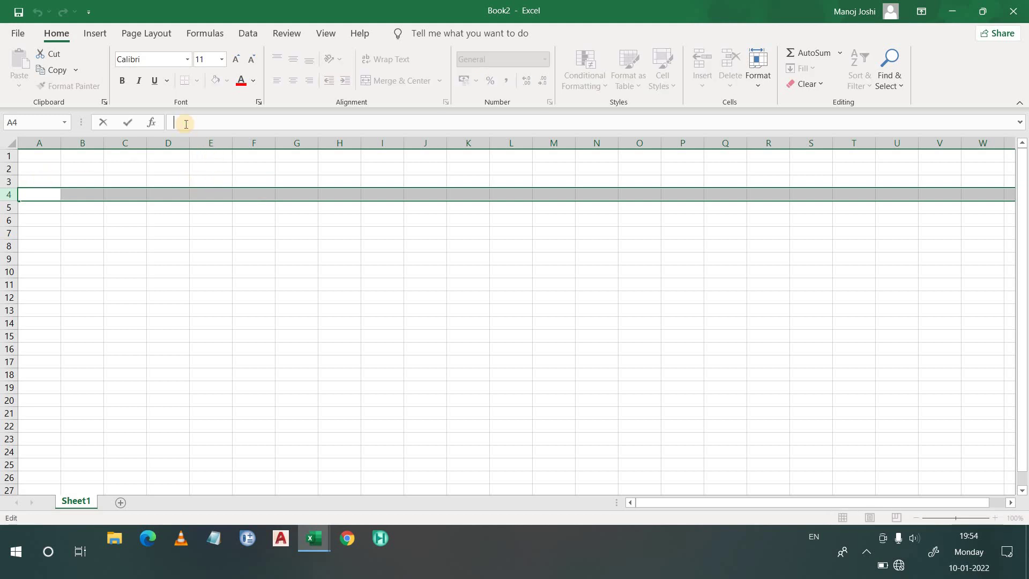
{"action": "key", "text": "Escape"}
Enter 20 in cell D4
{"action": "left_click", "coordinate": [167, 191]}
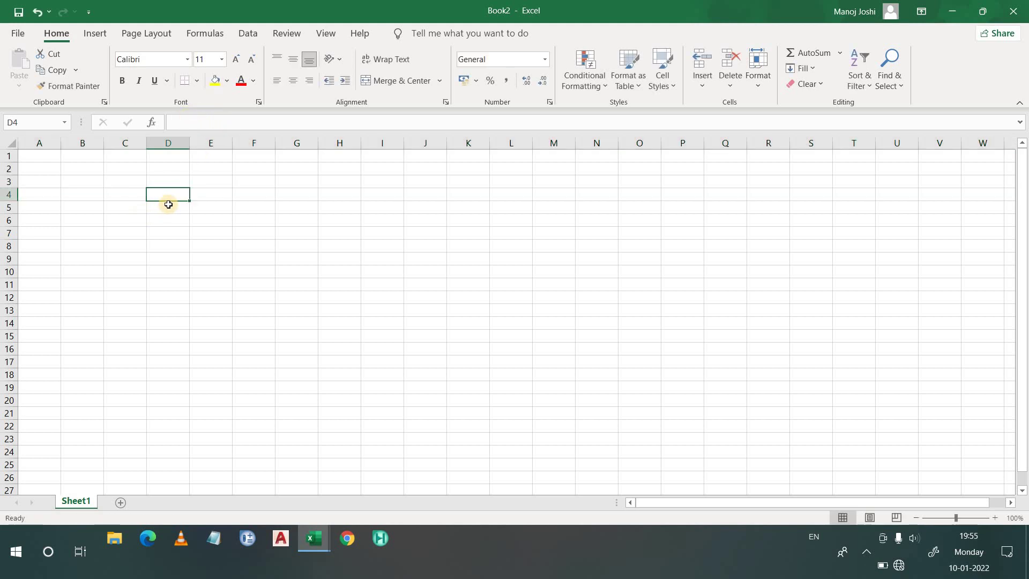
{"action": "type", "text": "20"}
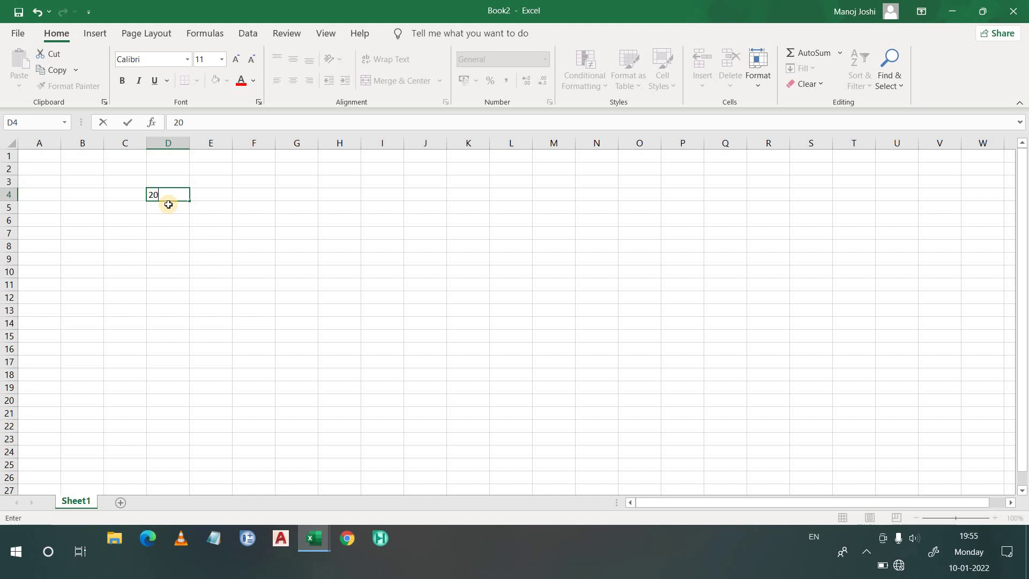
{"action": "key", "text": "Return"}
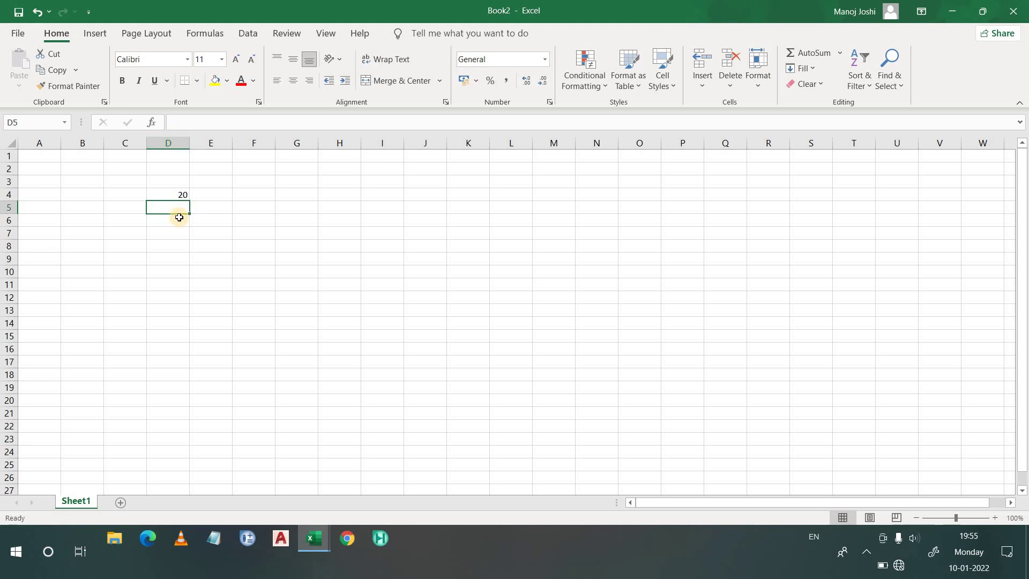
Enter the formula =20+10 in cell D5 and the plain number 30 in cell D6
{"action": "left_click", "coordinate": [174, 123]}
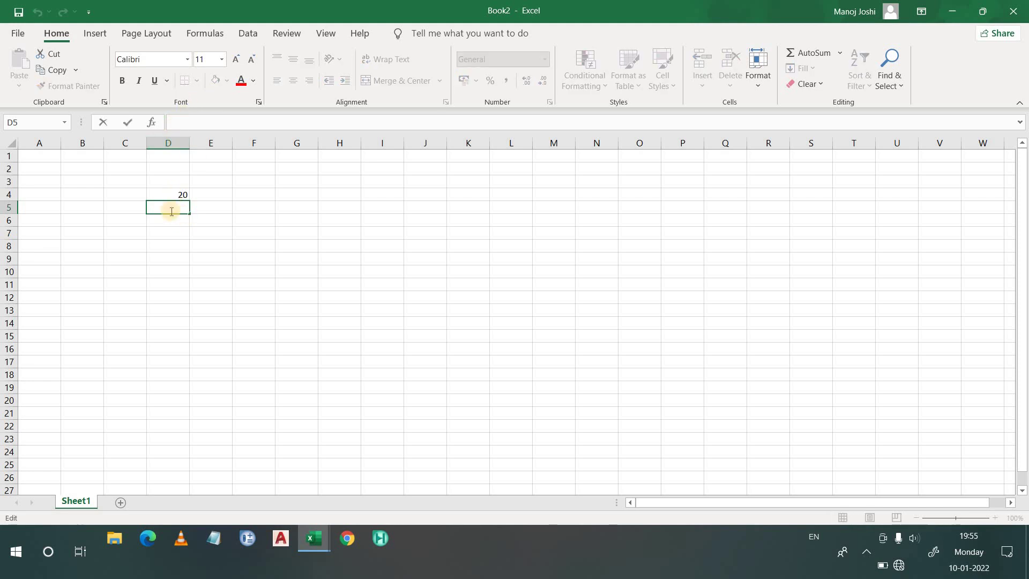
{"action": "type", "text": "=20+10"}
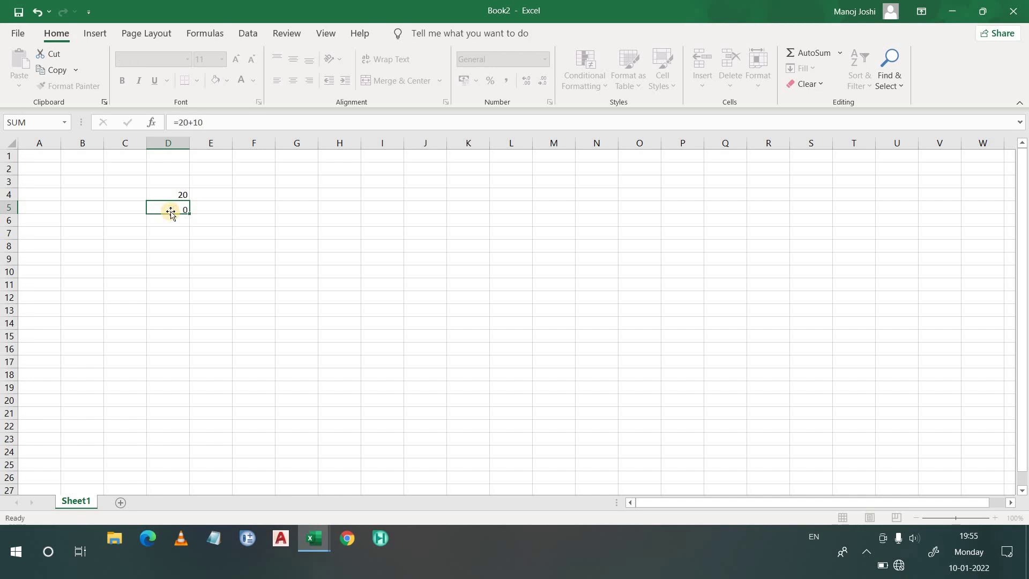
{"action": "key", "text": "Return"}
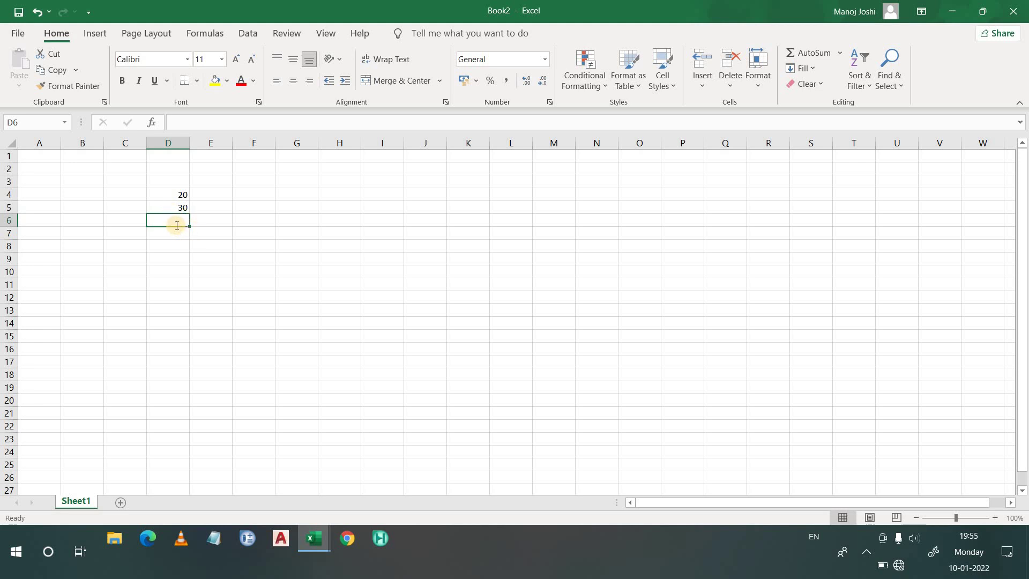
{"action": "type", "text": "30"}
{"action": "key", "text": "Return"}
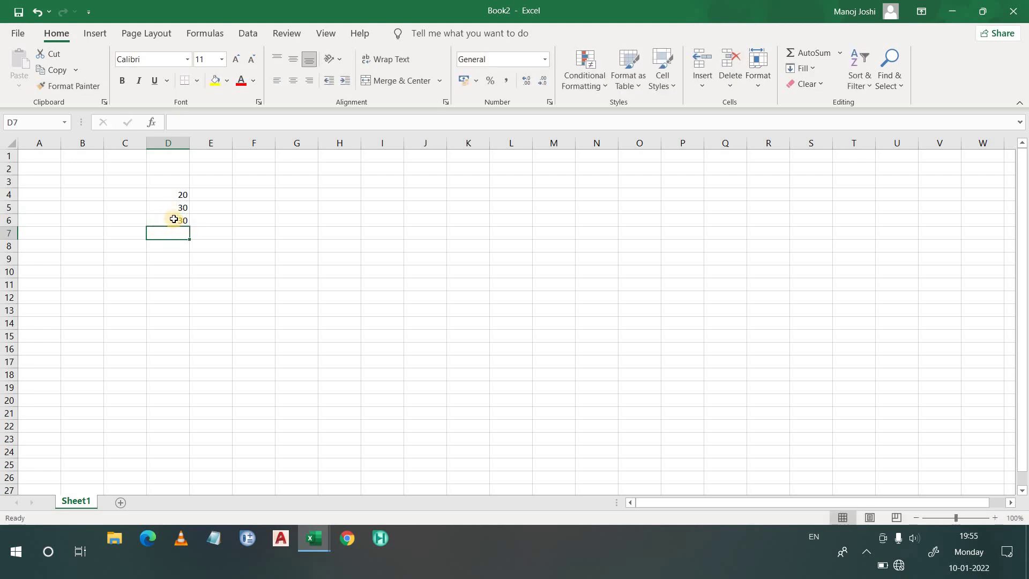
Compare the contents of D6 and D5, and remove the equals sign from D5 to leave 20+10
{"action": "left_click", "coordinate": [167, 219]}
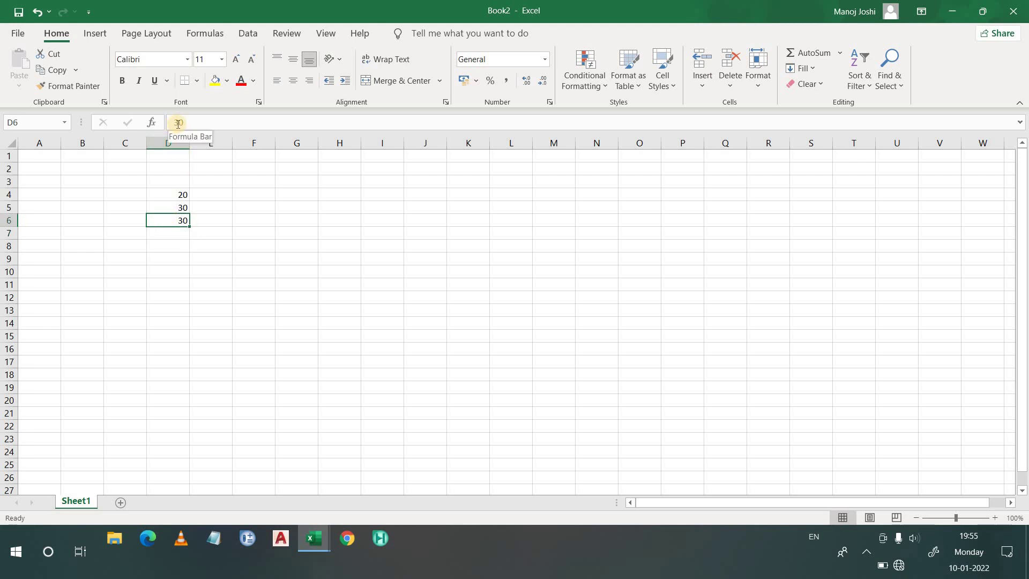
{"action": "left_click", "coordinate": [169, 208]}
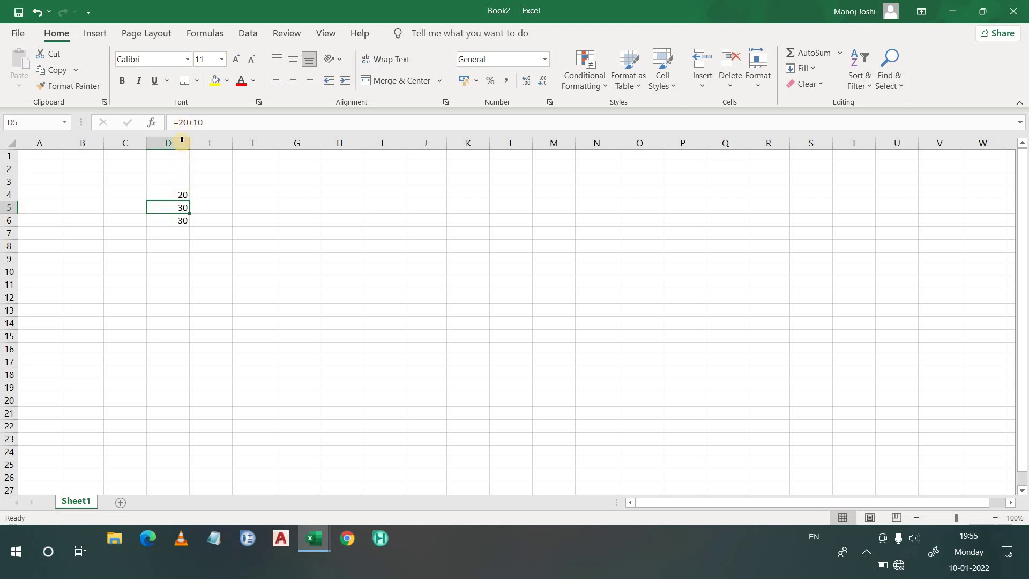
{"action": "left_click", "coordinate": [180, 123]}
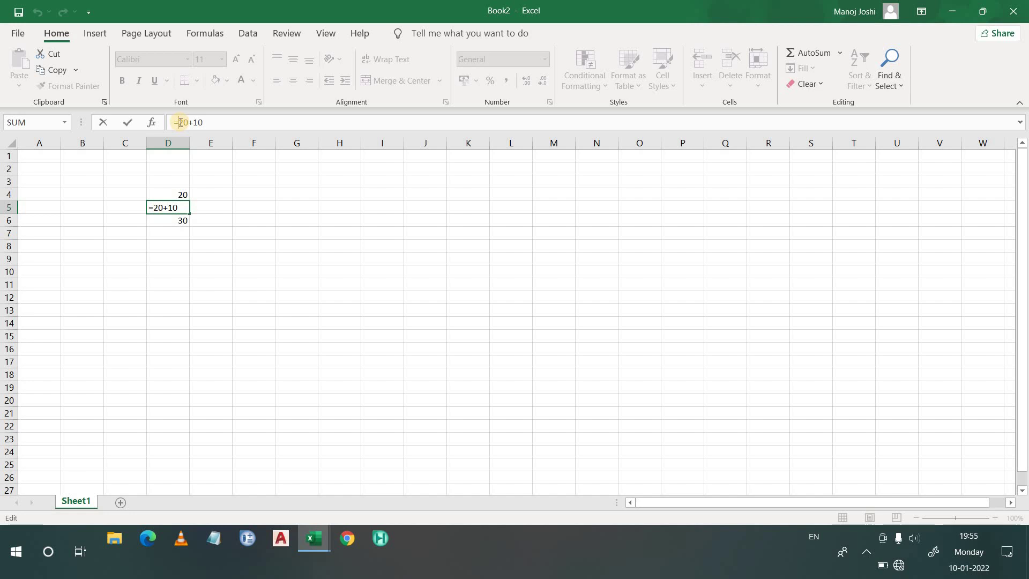
{"action": "key", "text": "BackSpace"}
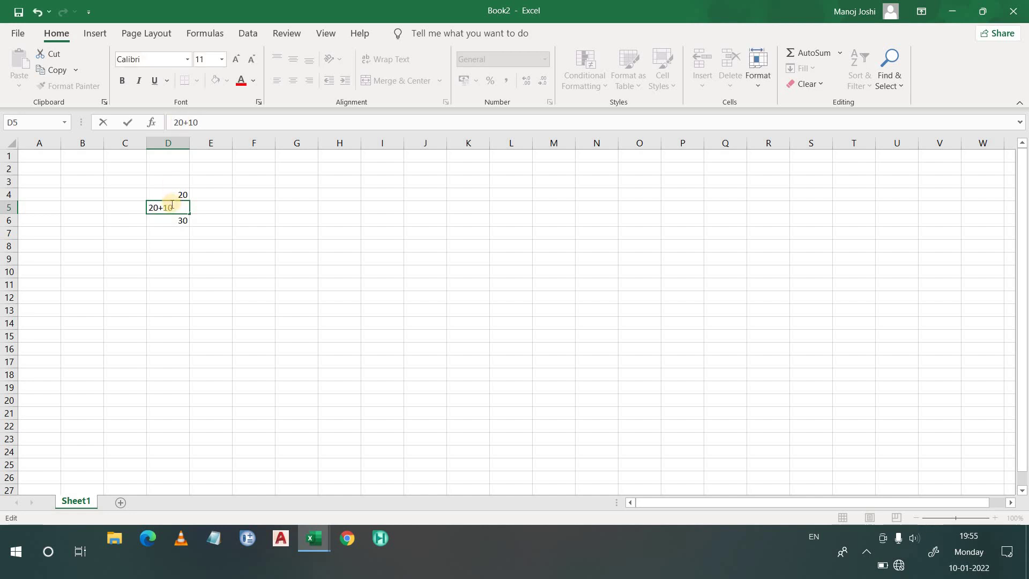
{"action": "key", "text": "Return"}
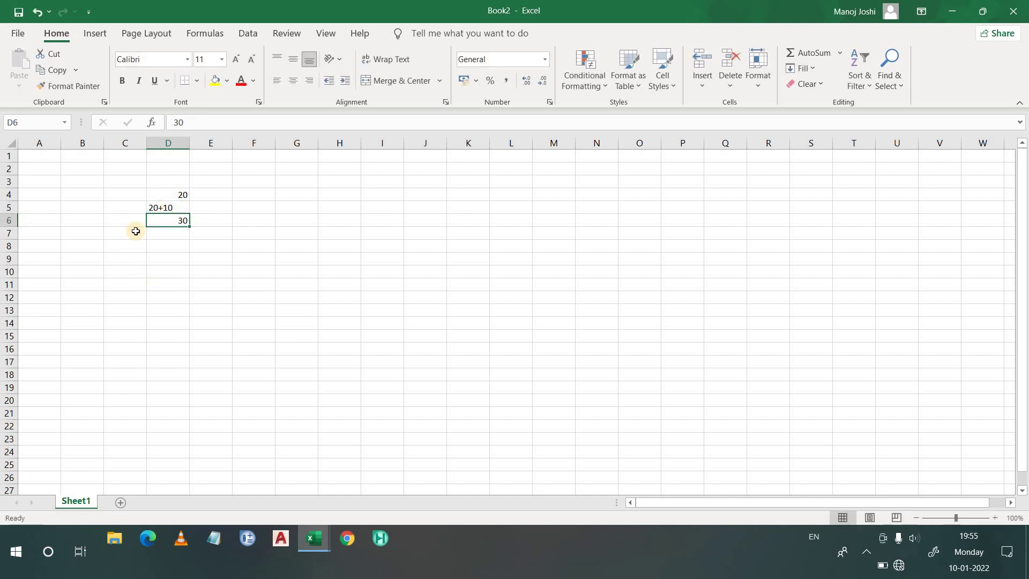
Restore the equals sign in cell D5 to make it the formula =20+10
{"action": "left_click", "coordinate": [164, 209]}
{"action": "left_click", "coordinate": [174, 123]}
{"action": "type", "text": "="}
{"action": "left_click", "coordinate": [270, 207]}
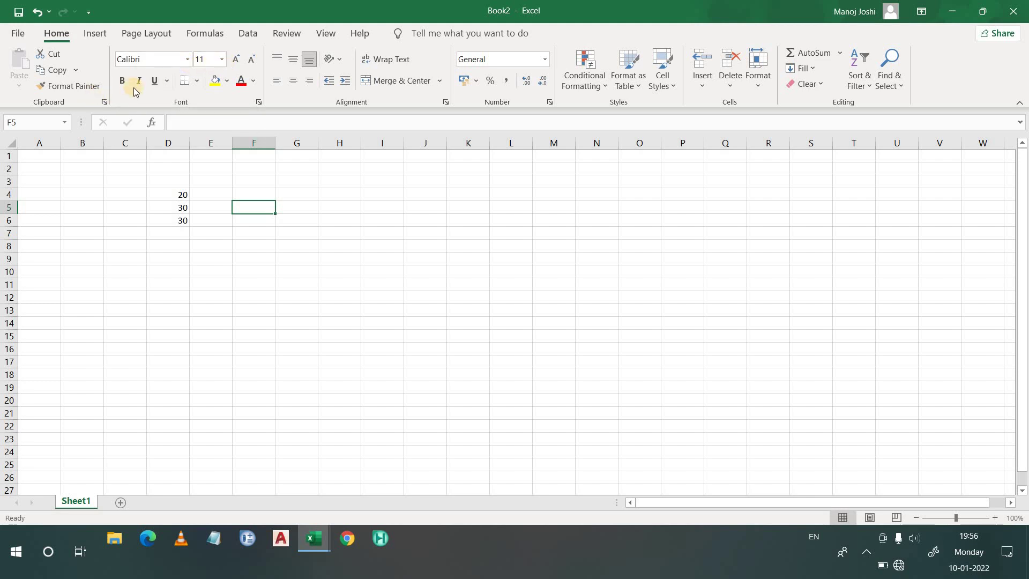
{"action": "left_click", "coordinate": [171, 222]}
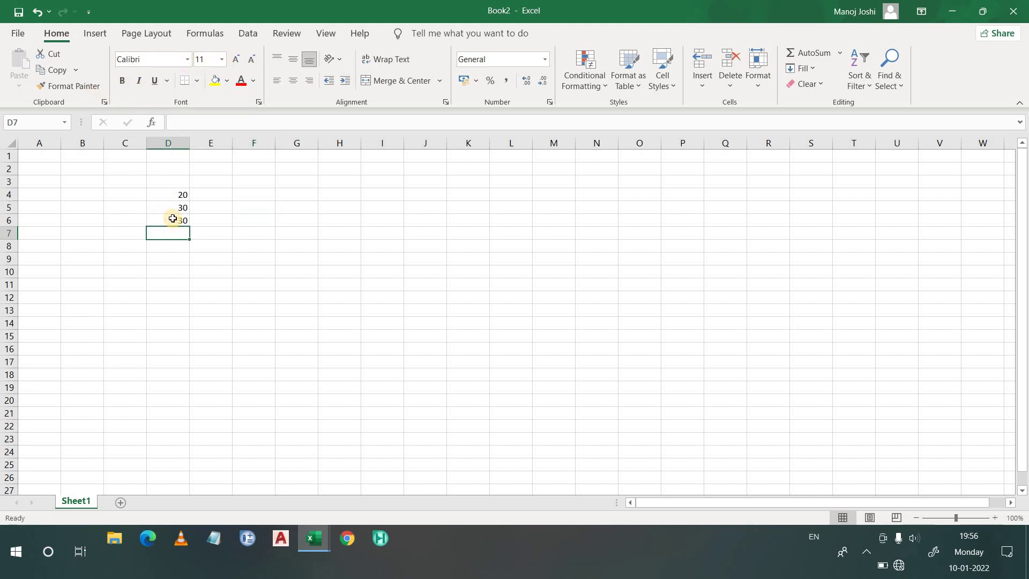
Make the value in cell D6 bold
{"action": "left_click", "coordinate": [120, 78]}
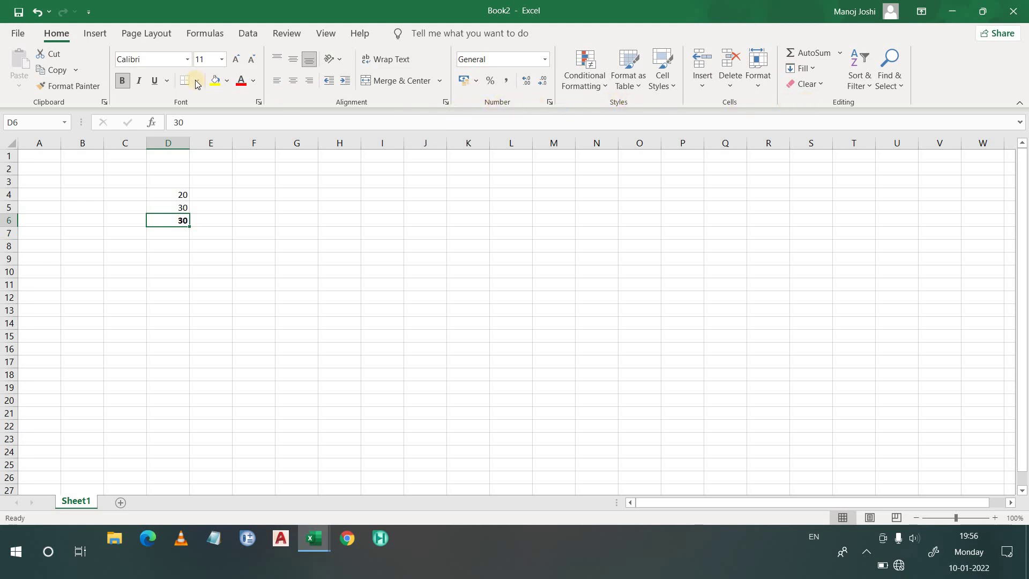
{"action": "left_click", "coordinate": [94, 34]}
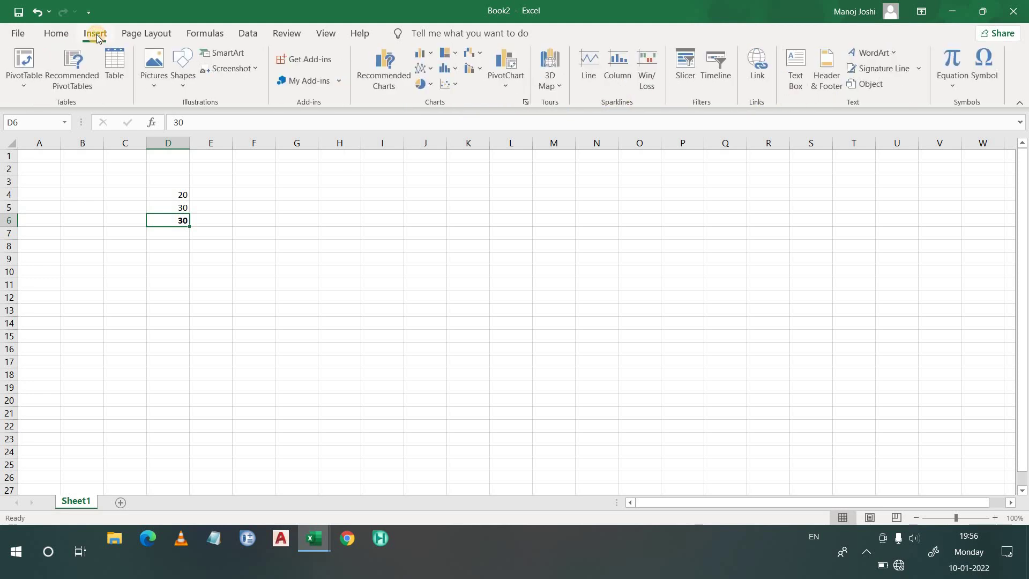
{"action": "left_click", "coordinate": [138, 37]}
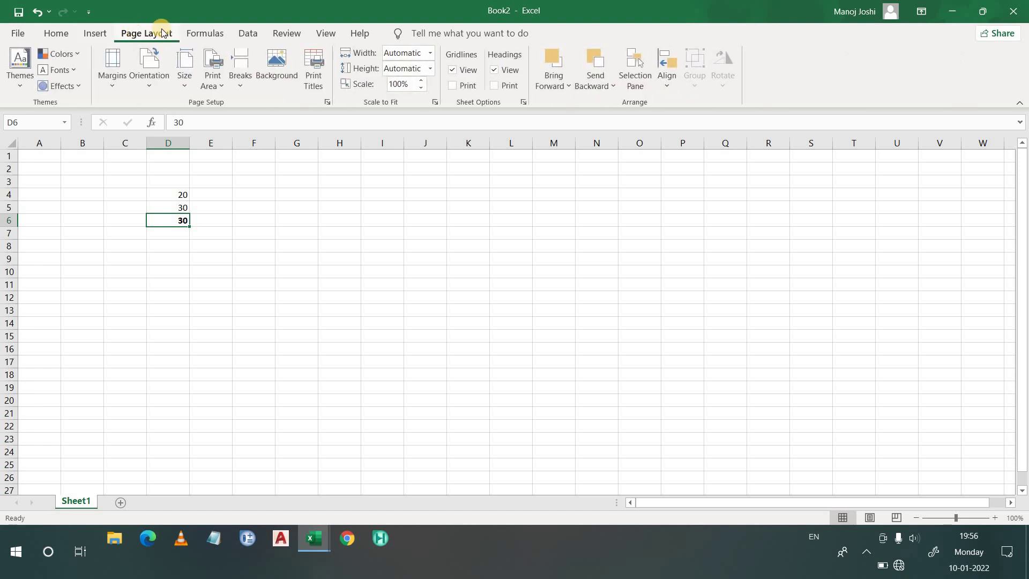
{"action": "left_click", "coordinate": [199, 34]}
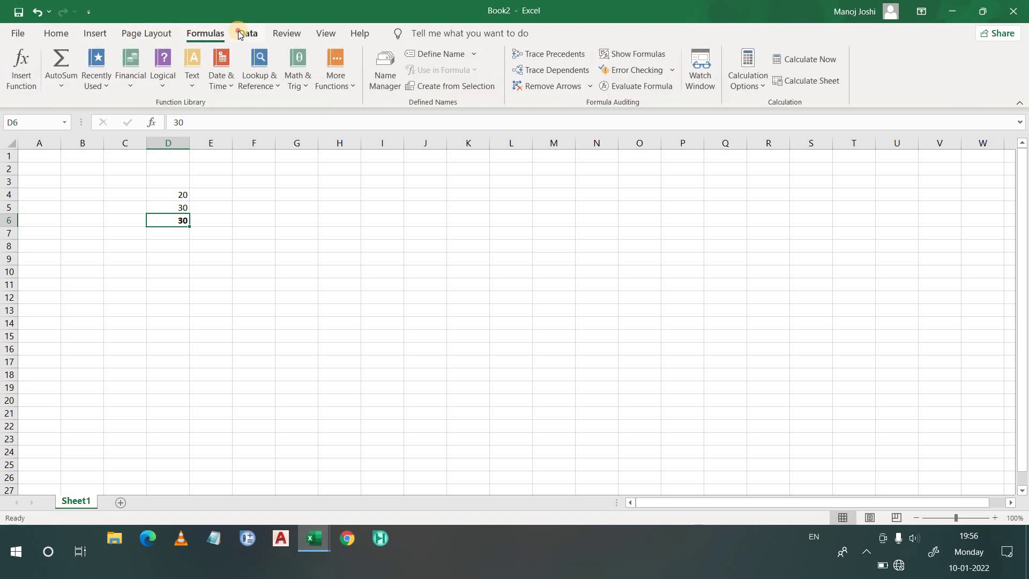
{"action": "left_click", "coordinate": [239, 34]}
{"action": "left_click", "coordinate": [291, 35]}
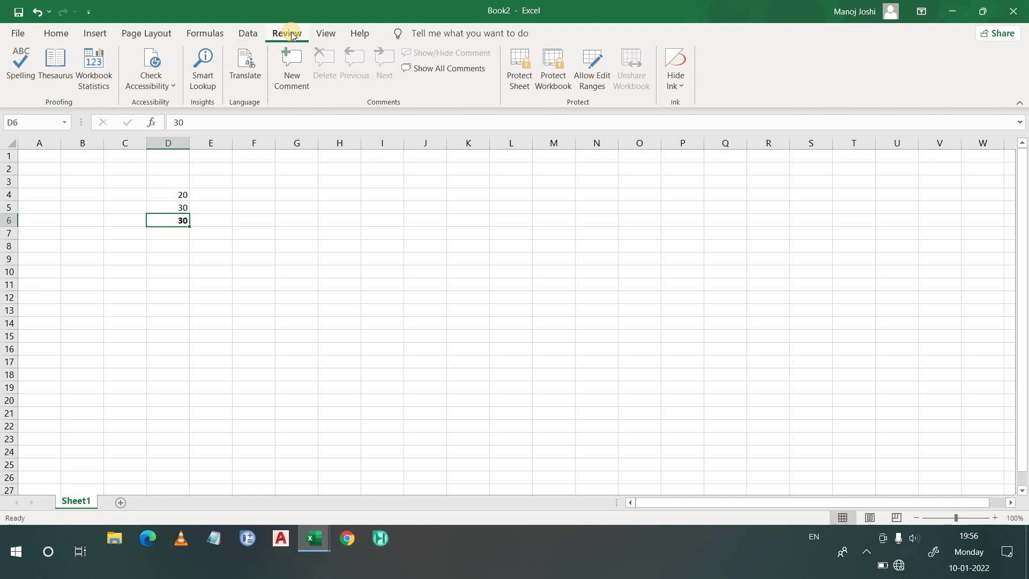
{"action": "left_click", "coordinate": [325, 34]}
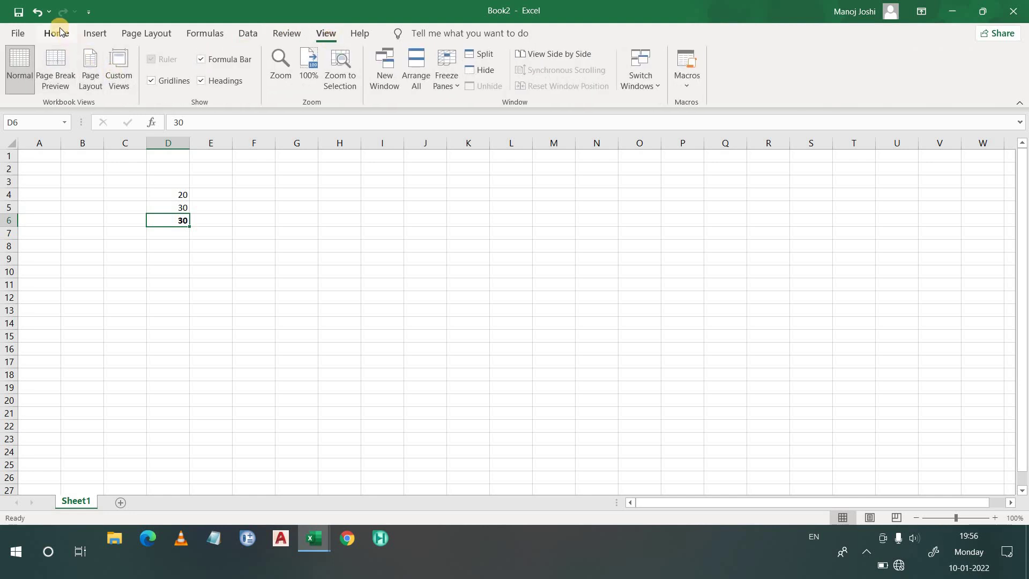
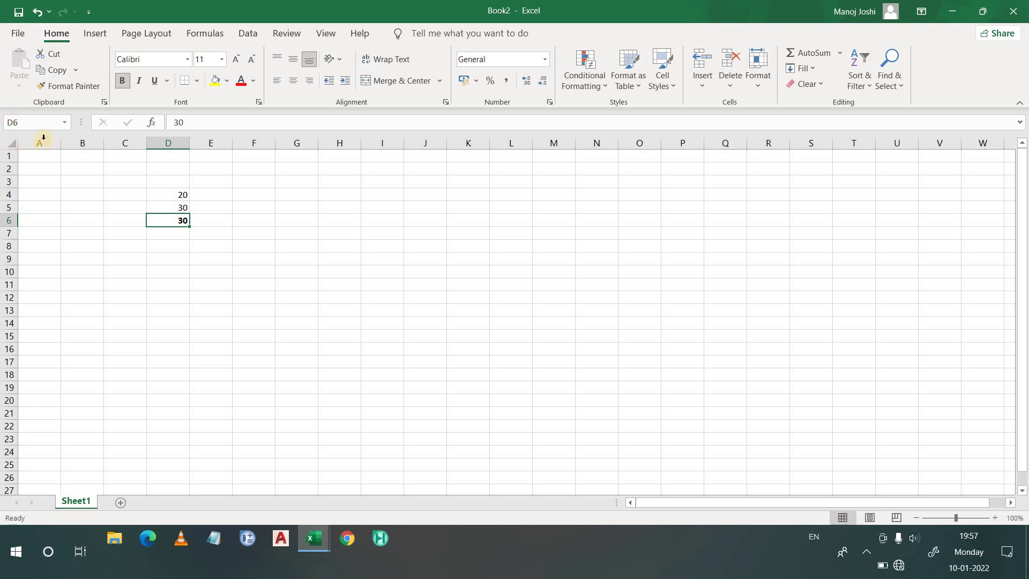
Examine the column letters from A, B and C through to the sheet's last column, XFD, and return to cell A1
{"action": "left_click", "coordinate": [49, 152]}
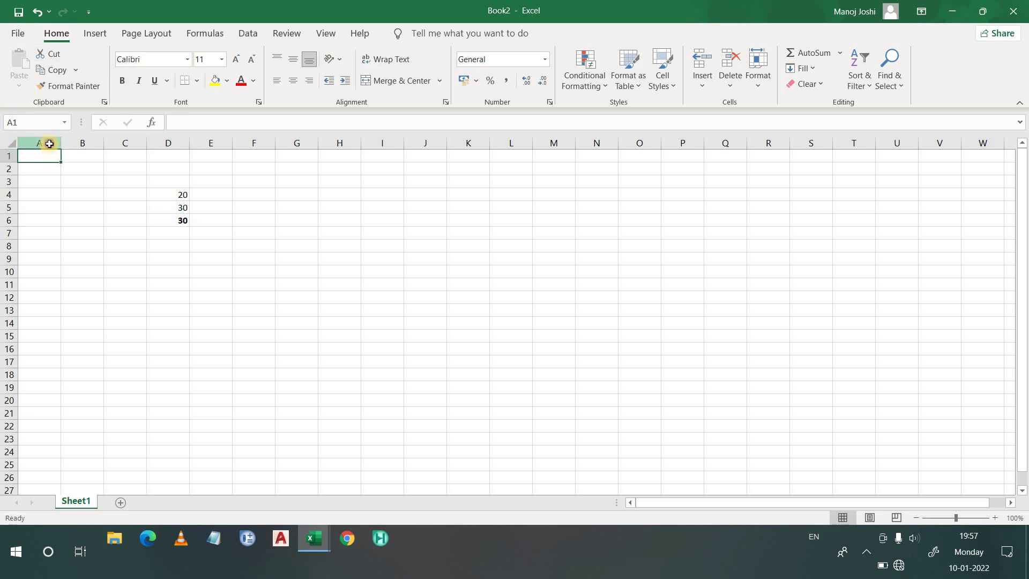
{"action": "left_click", "coordinate": [50, 141]}
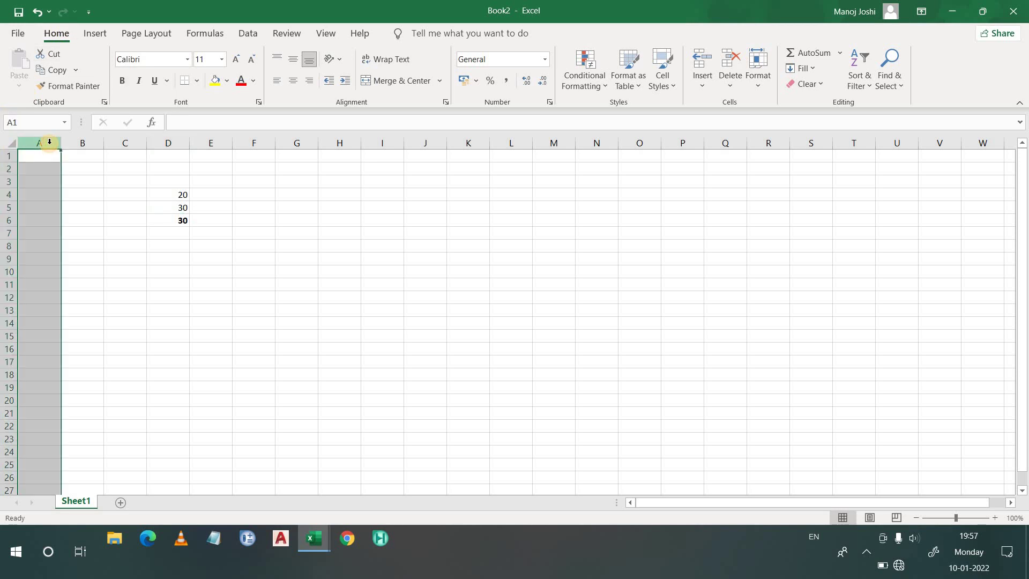
{"action": "left_click", "coordinate": [86, 141]}
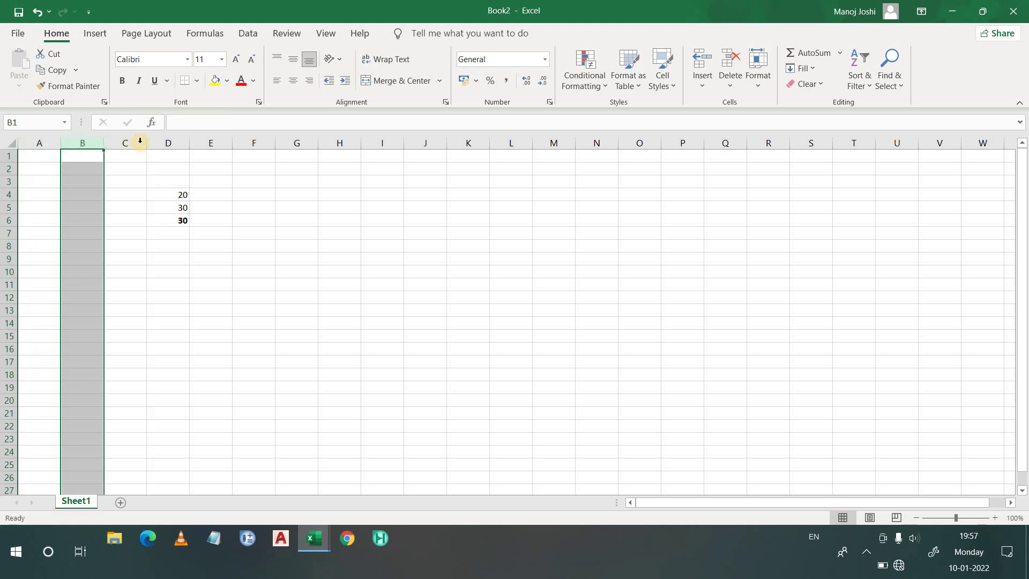
{"action": "left_click", "coordinate": [140, 142]}
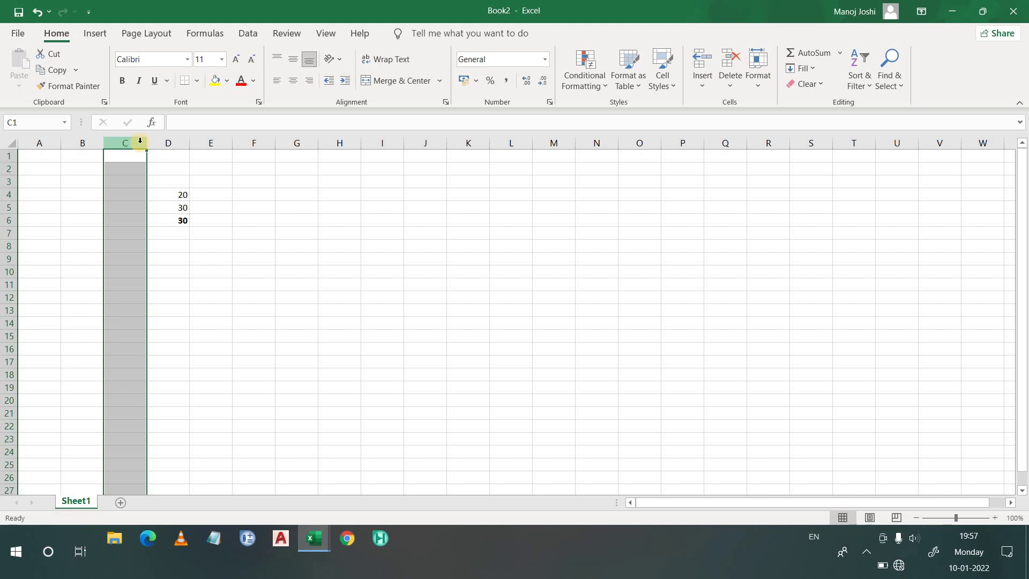
{"action": "key", "text": "ctrl+Right"}
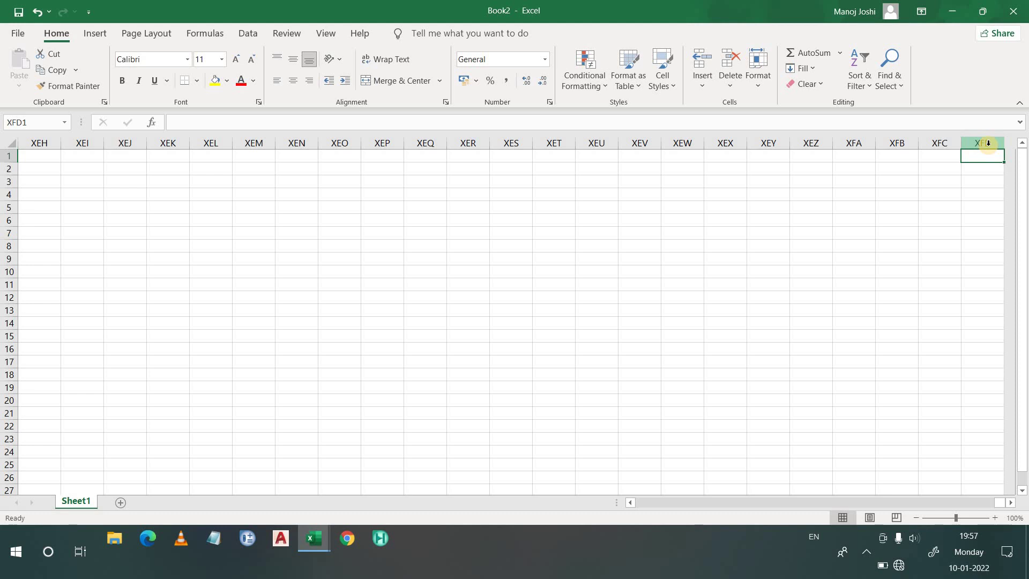
{"action": "left_click", "coordinate": [987, 143]}
{"action": "left_click", "coordinate": [943, 143]}
{"action": "left_click", "coordinate": [980, 143]}
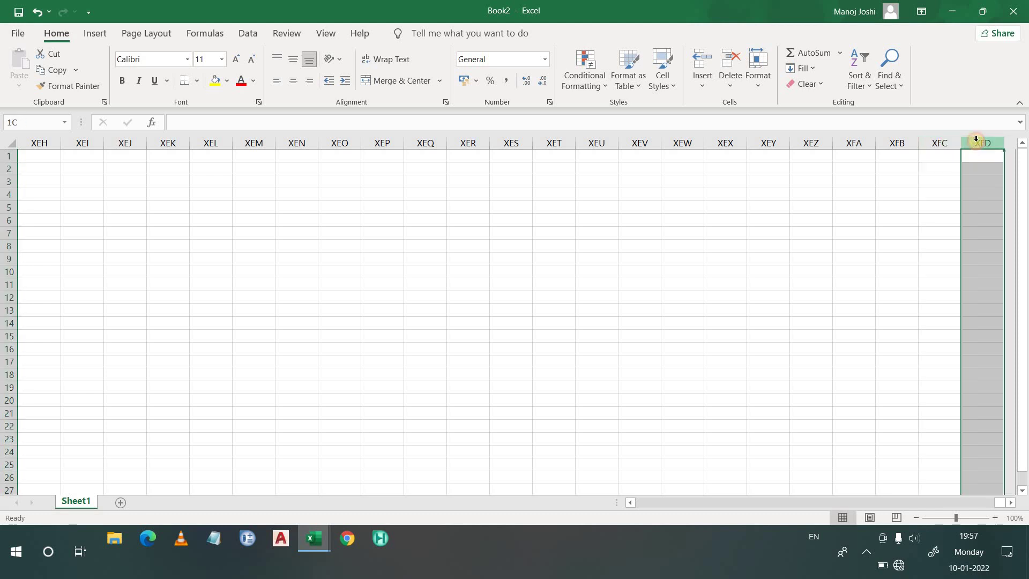
{"action": "left_click", "coordinate": [943, 143]}
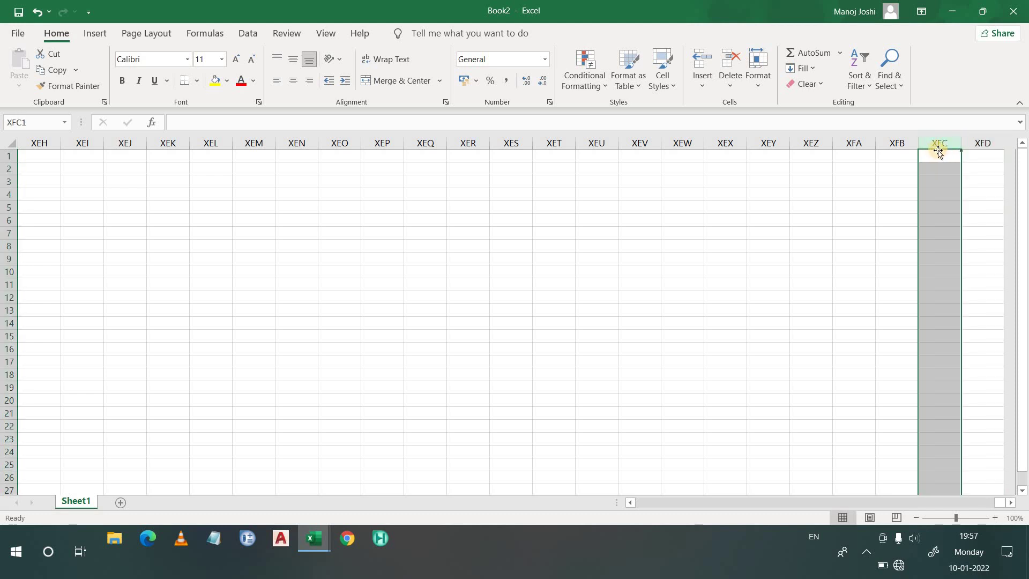
{"action": "left_click", "coordinate": [982, 144]}
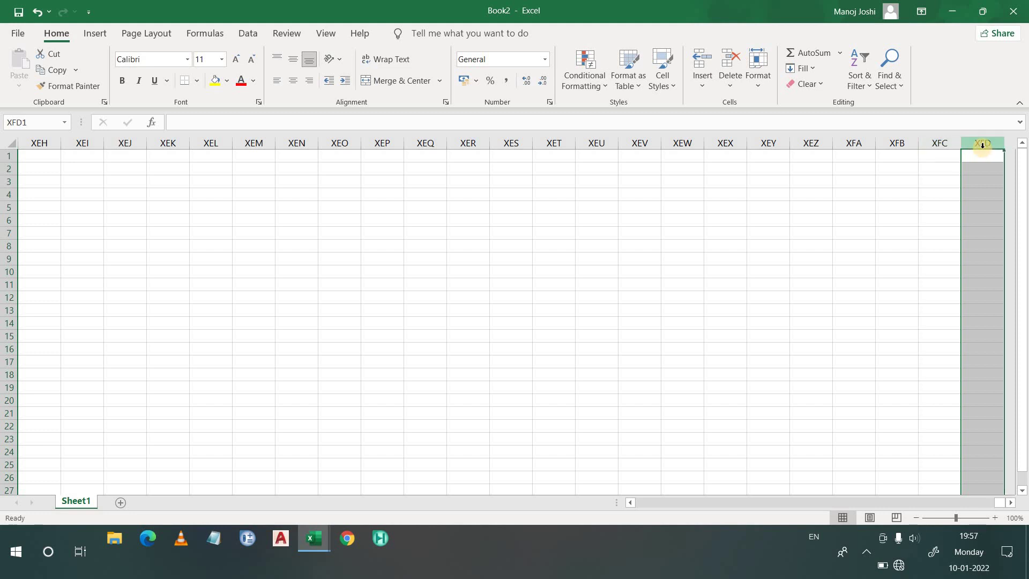
{"action": "key", "text": "ctrl+Home"}
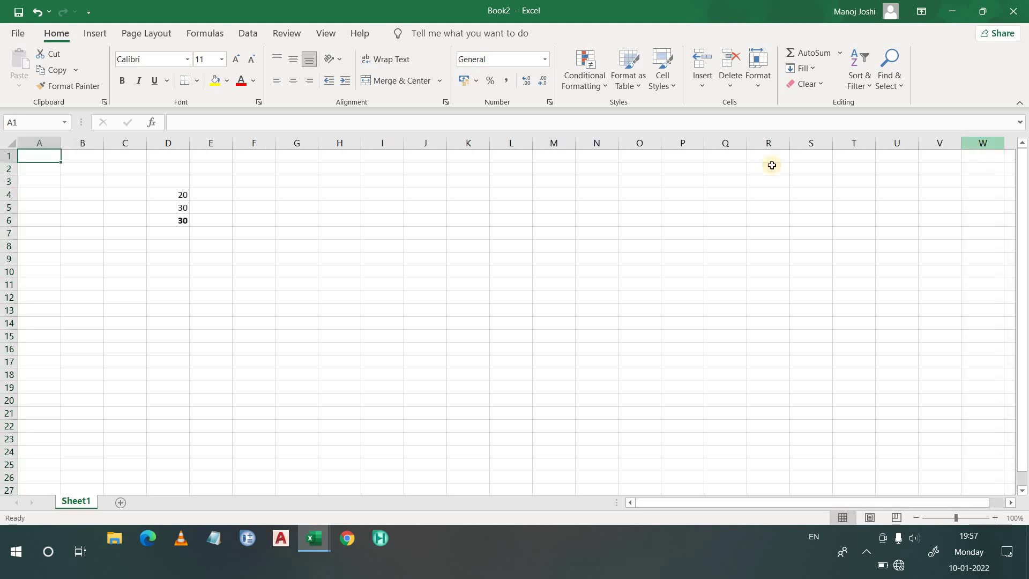
Examine how column letter and row number form the references of cells A1, D4 and D5
{"action": "left_click", "coordinate": [39, 144]}
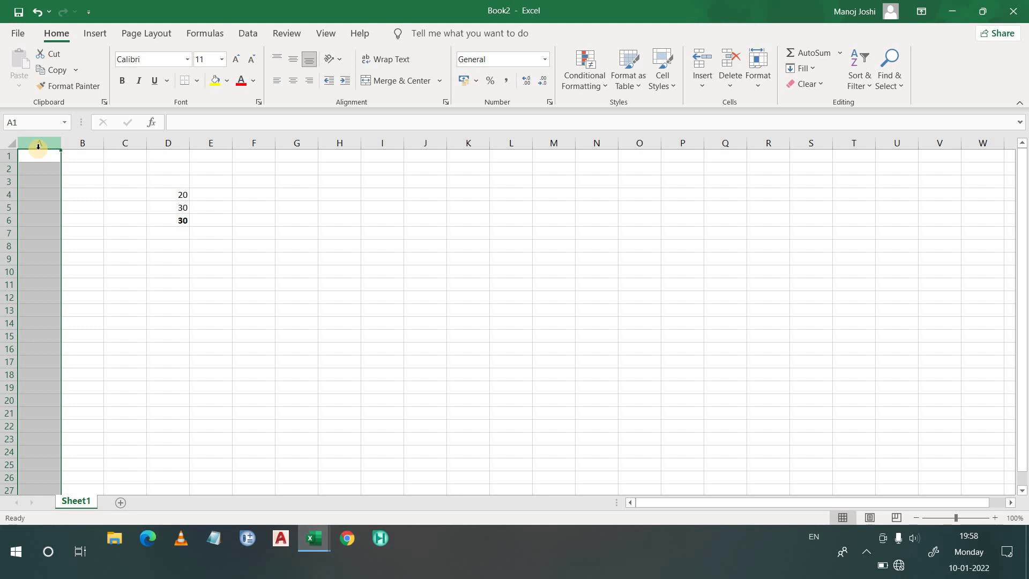
{"action": "left_click", "coordinate": [89, 157]}
{"action": "left_click", "coordinate": [43, 158]}
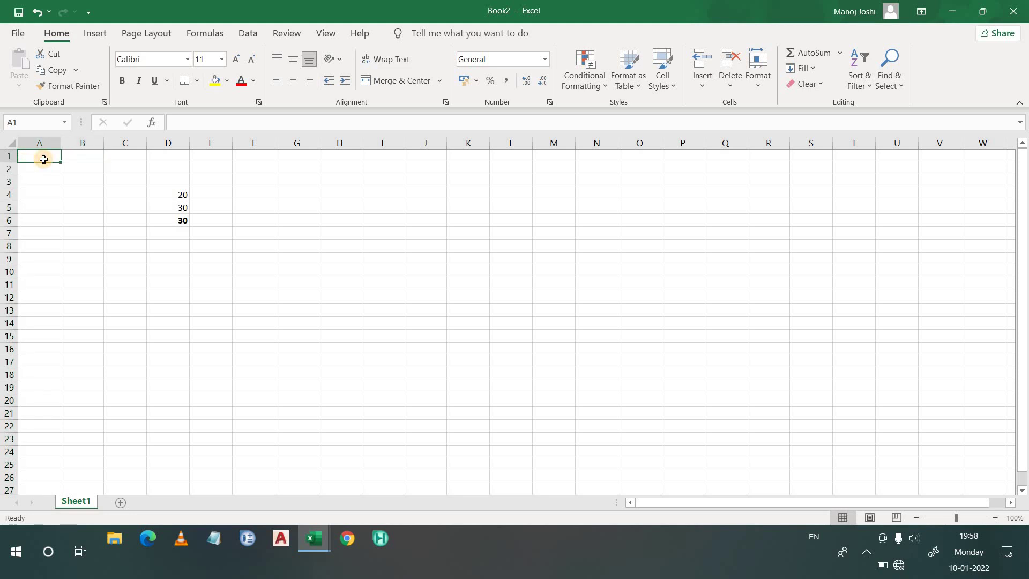
{"action": "left_click", "coordinate": [181, 206]}
{"action": "left_click", "coordinate": [190, 195]}
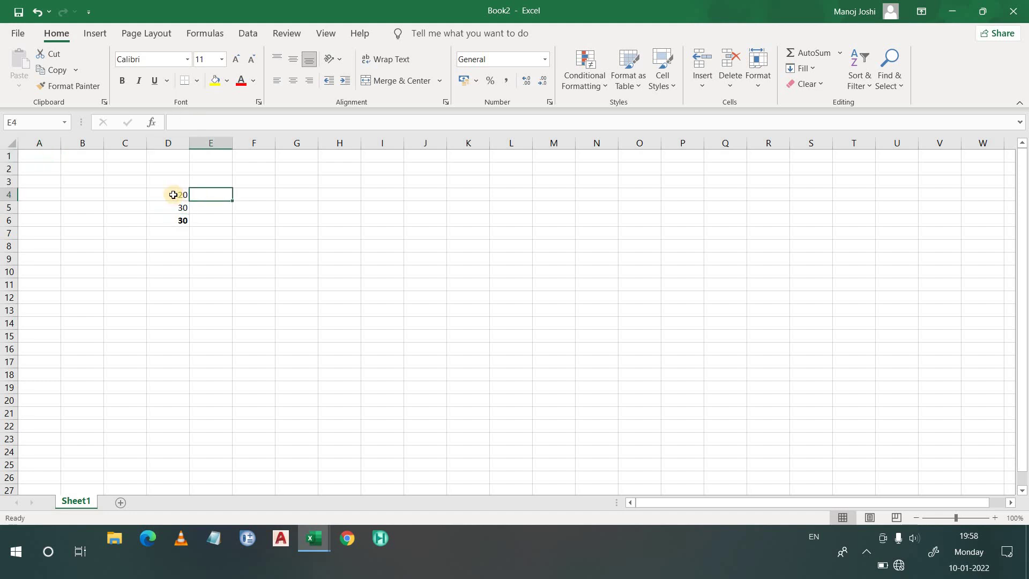
{"action": "left_click", "coordinate": [173, 196]}
{"action": "left_click", "coordinate": [172, 205]}
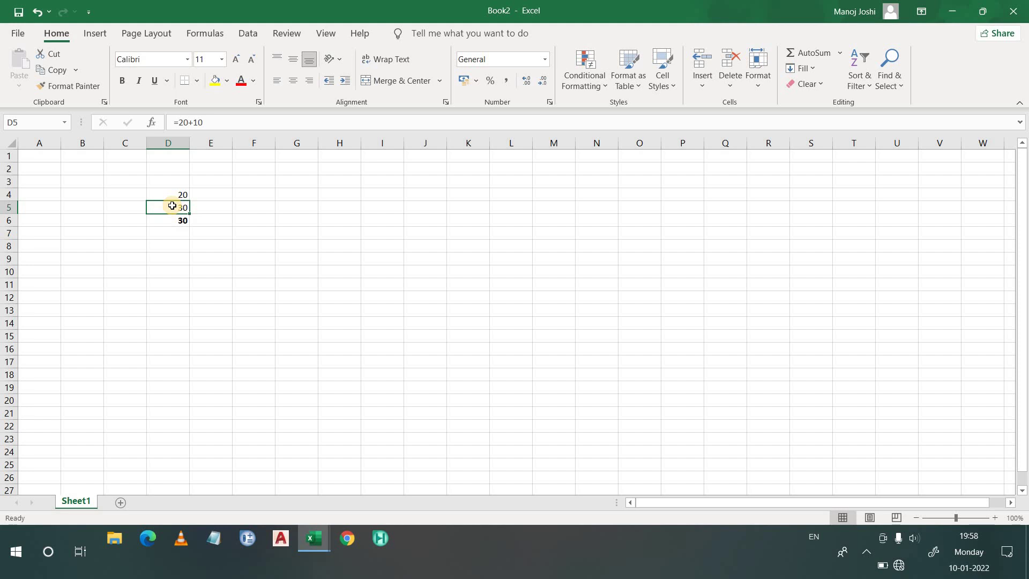
Go from cell A1 to the last row of column A and return to A1
{"action": "left_click", "coordinate": [44, 158]}
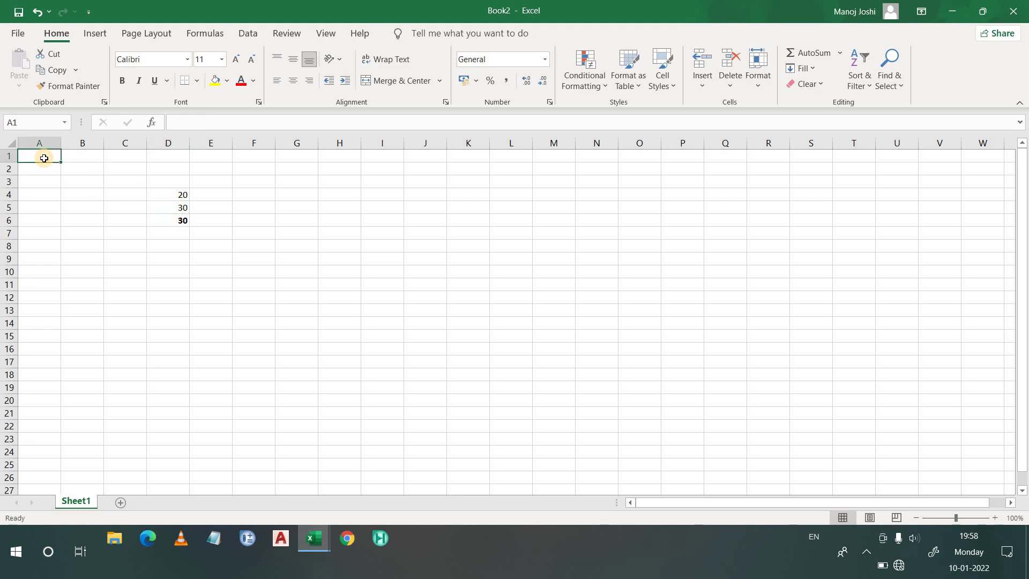
{"action": "key", "text": "ctrl+Down"}
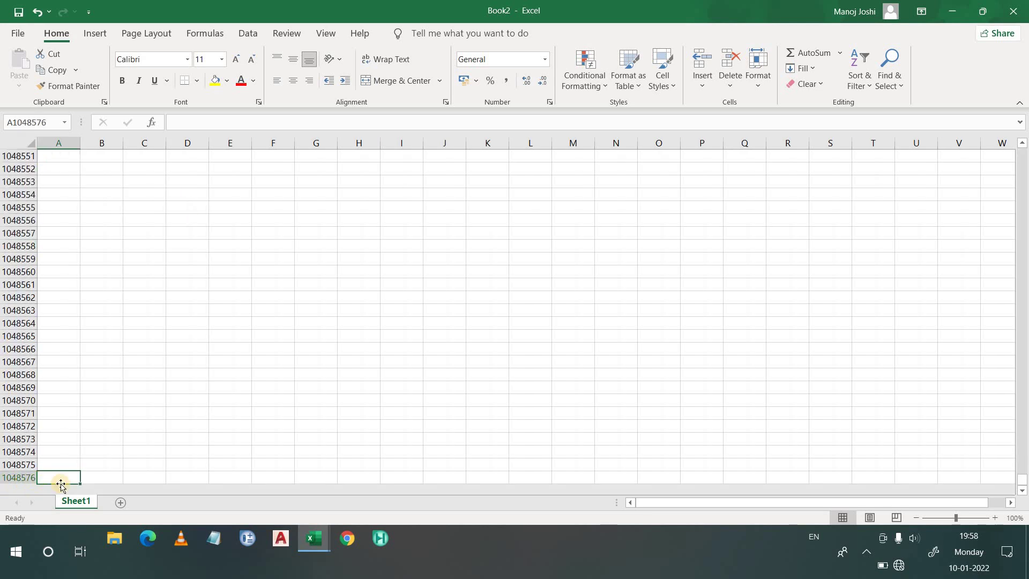
{"action": "key", "text": "ctrl+Up"}
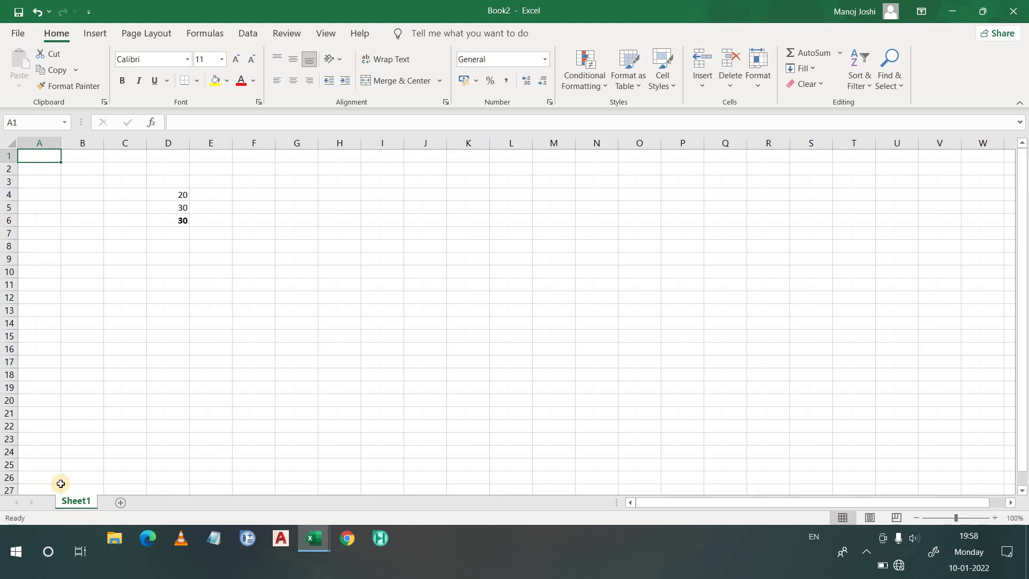
Select assorted cells and columns B, C and E, ending on D6, to compare the references shown for each selection
{"action": "left_click", "coordinate": [172, 325]}
{"action": "left_click", "coordinate": [138, 269]}
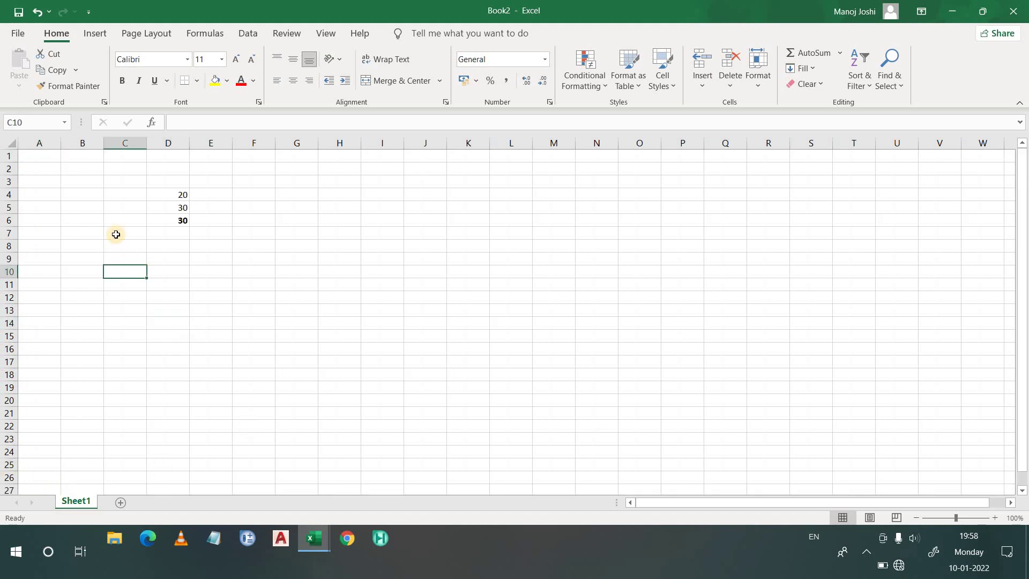
{"action": "left_click", "coordinate": [115, 233]}
{"action": "left_click", "coordinate": [75, 258]}
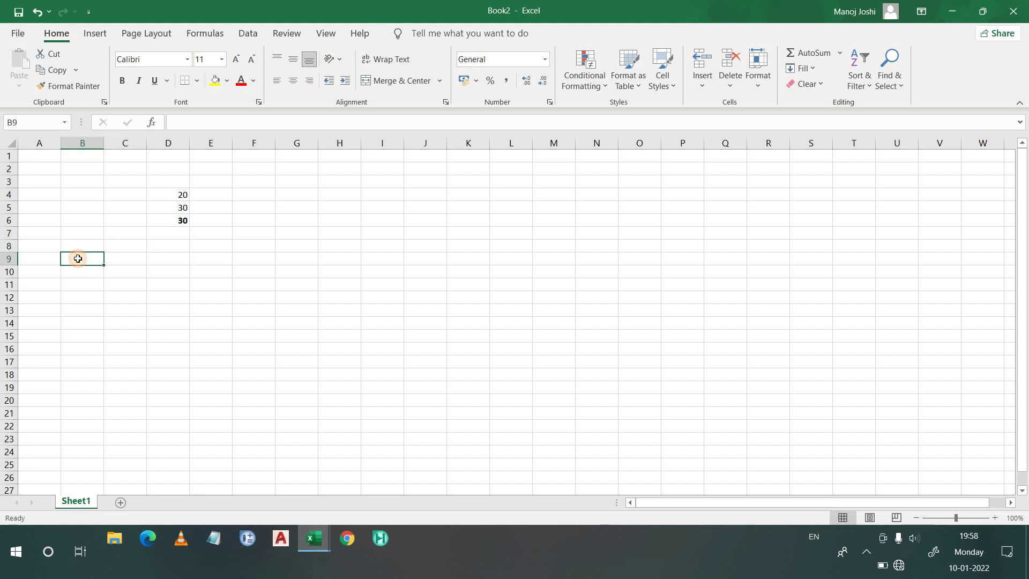
{"action": "left_click", "coordinate": [76, 209]}
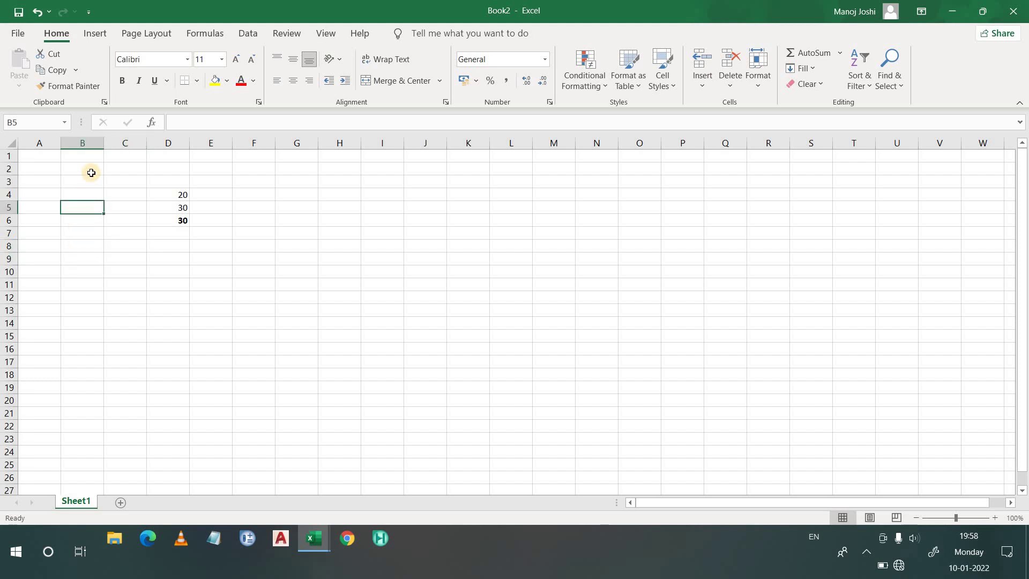
{"action": "left_click", "coordinate": [84, 142]}
{"action": "left_click", "coordinate": [113, 141]}
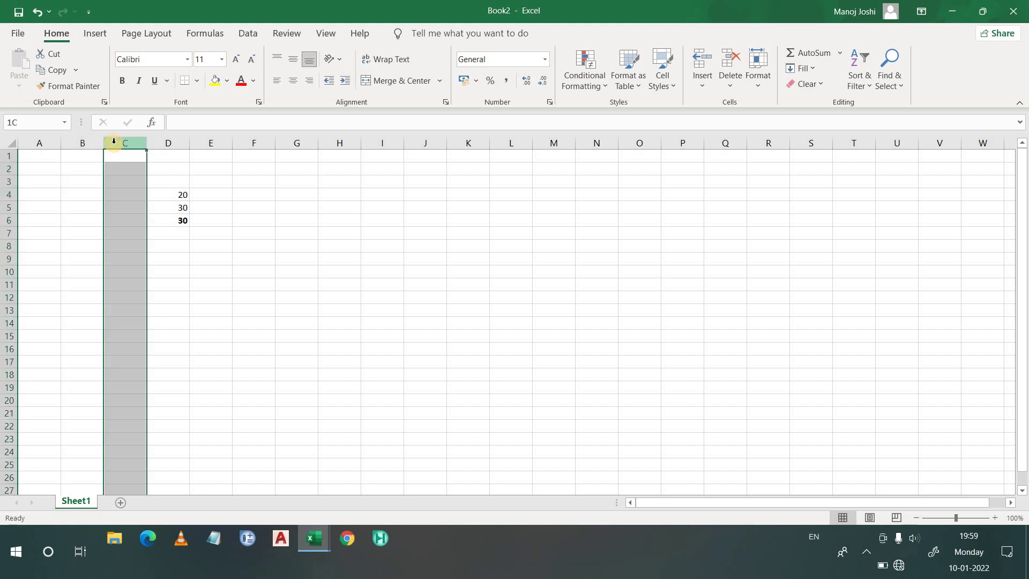
{"action": "left_click", "coordinate": [157, 154]}
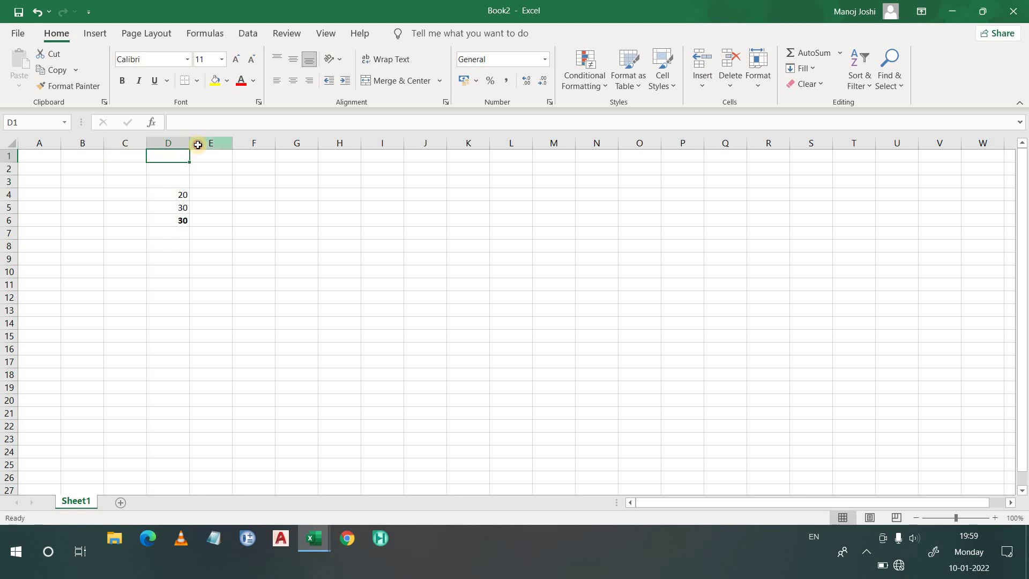
{"action": "left_click", "coordinate": [201, 142]}
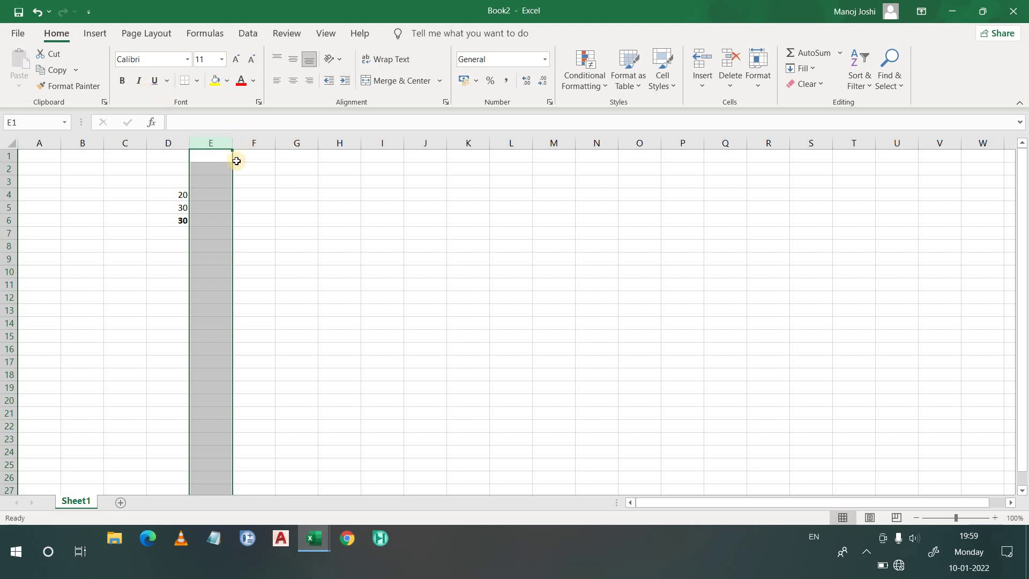
{"action": "left_click", "coordinate": [245, 178]}
{"action": "left_click", "coordinate": [252, 169]}
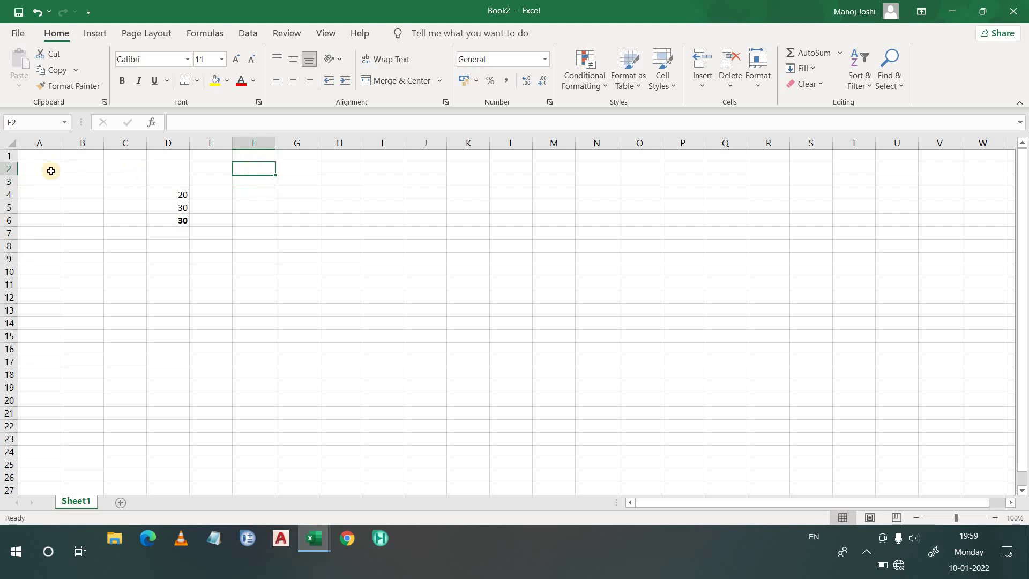
{"action": "left_click", "coordinate": [42, 121]}
{"action": "left_click", "coordinate": [187, 220]}
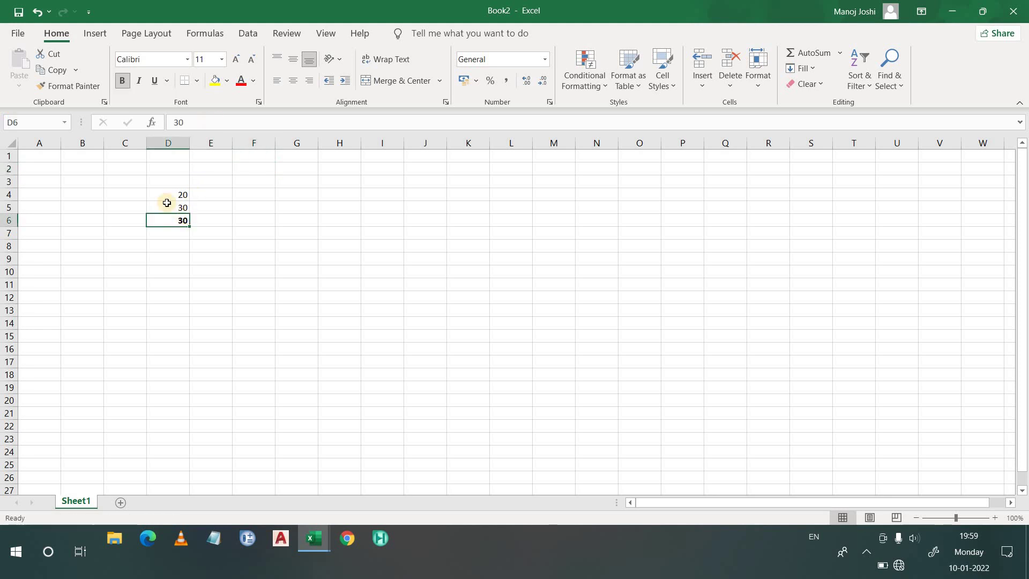
Enter the text "Chemical engineer must learn software" in cell F3
{"action": "left_click", "coordinate": [243, 183]}
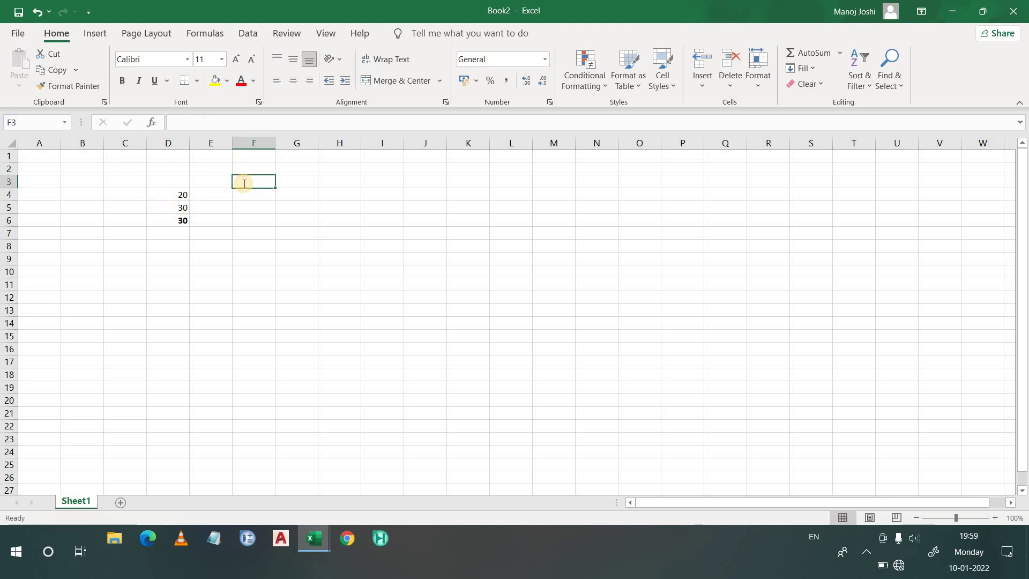
{"action": "type", "text": "Chemical engine"}
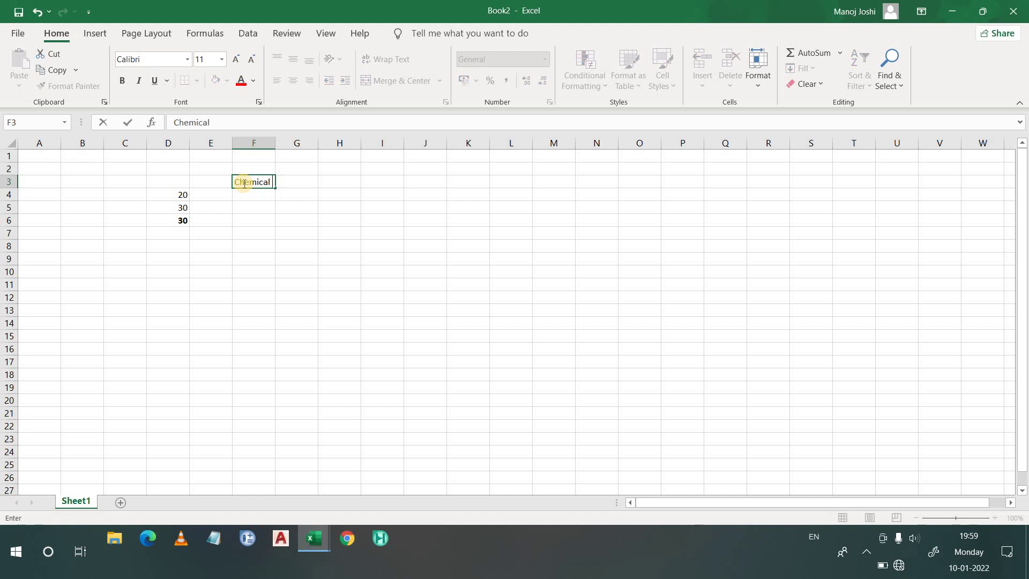
{"action": "type", "text": "er must learn "}
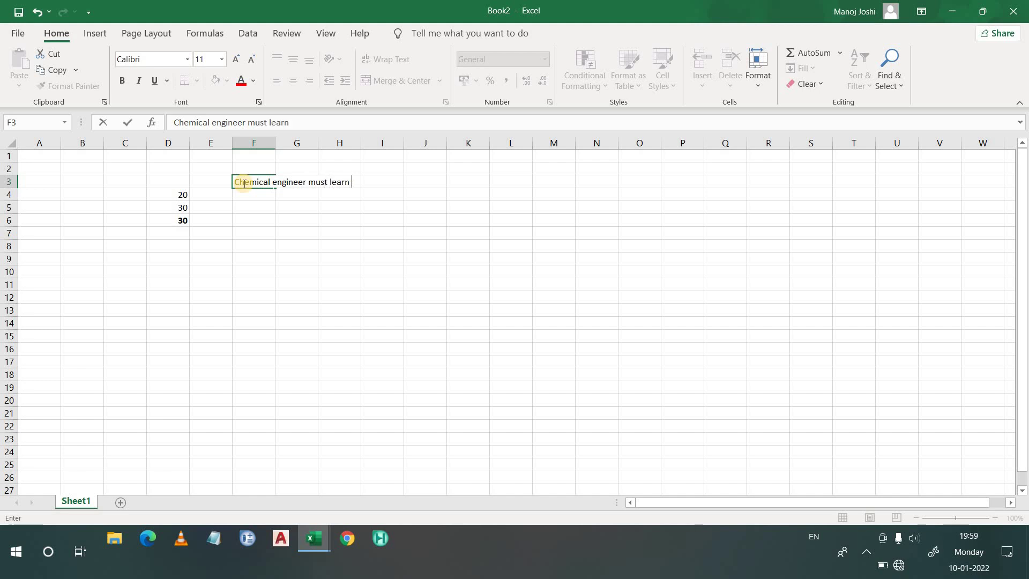
{"action": "type", "text": "software"}
{"action": "key", "text": "Return"}
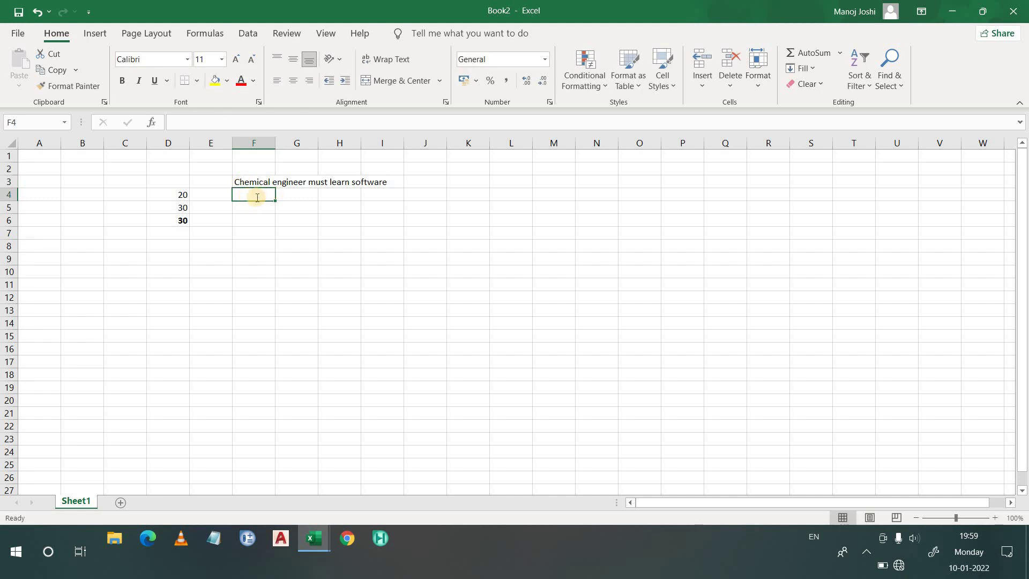
Enter "data entry", "SOP" and "Work permit" in cells F4, F5 and F6
{"action": "type", "text": "data entry"}
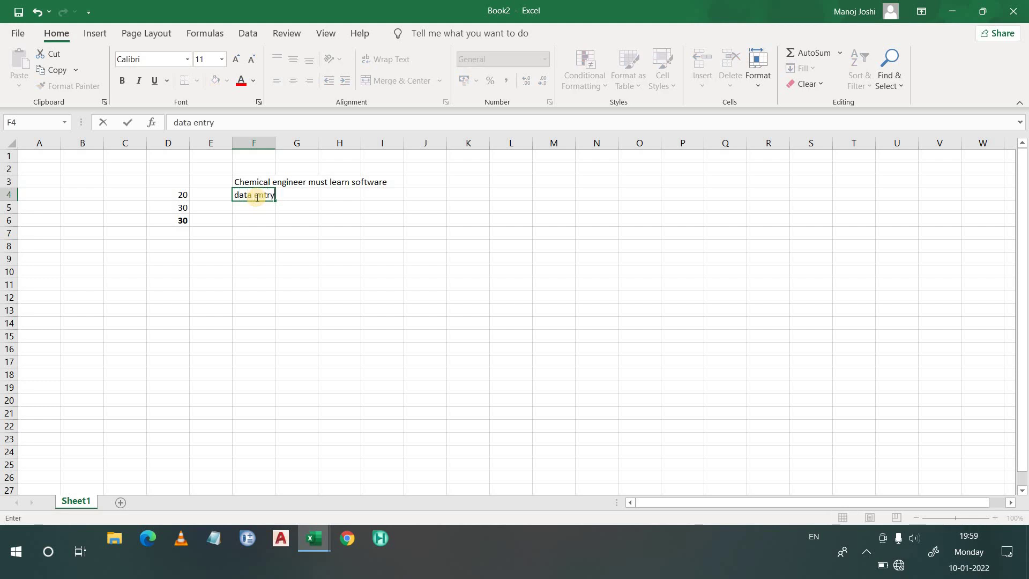
{"action": "key", "text": "Return"}
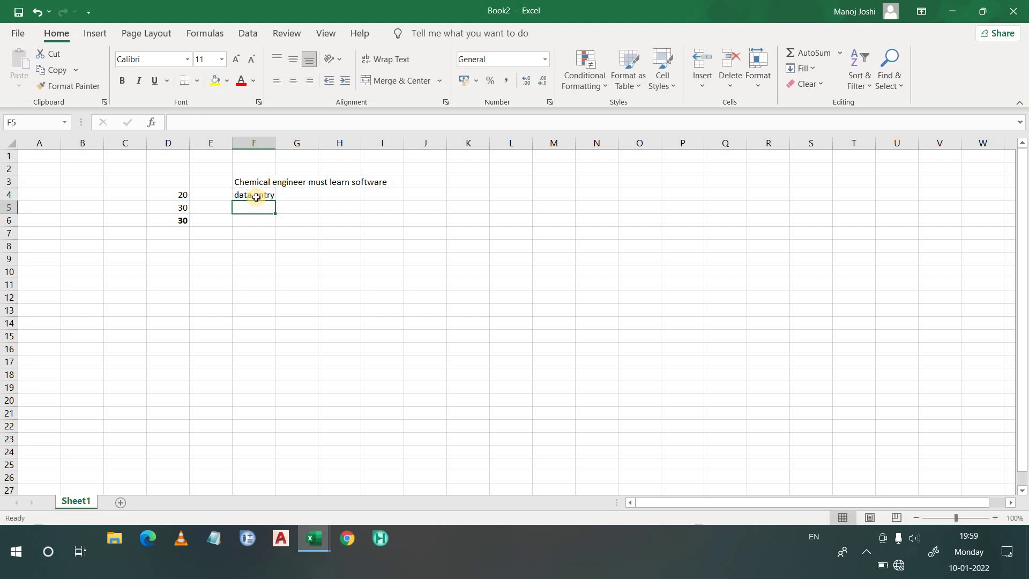
{"action": "type", "text": "g"}
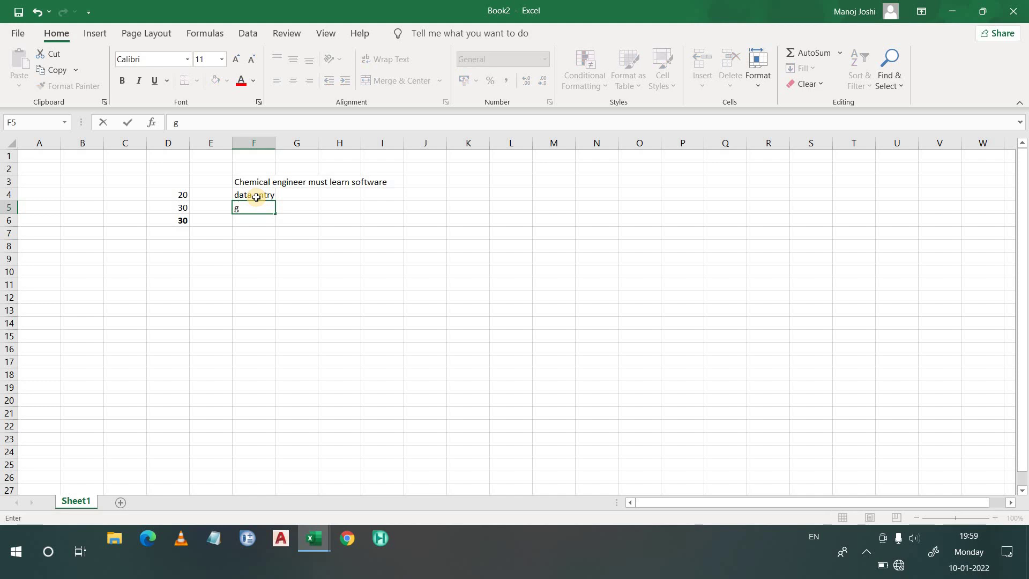
{"action": "key", "text": "BackSpace"}
{"action": "type", "text": "SOP"}
{"action": "key", "text": "Return"}
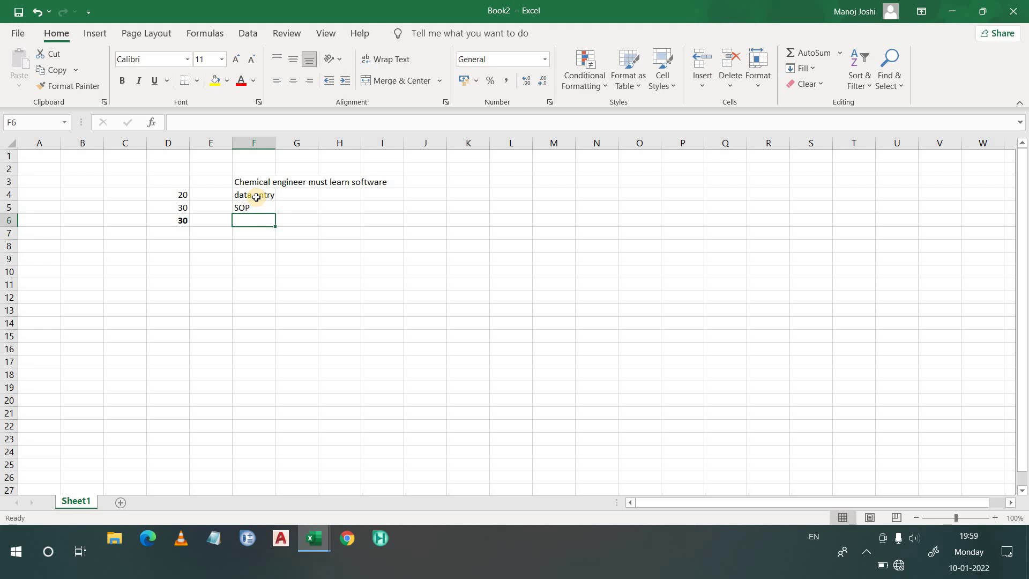
{"action": "type", "text": "Work permit"}
{"action": "key", "text": "Return"}
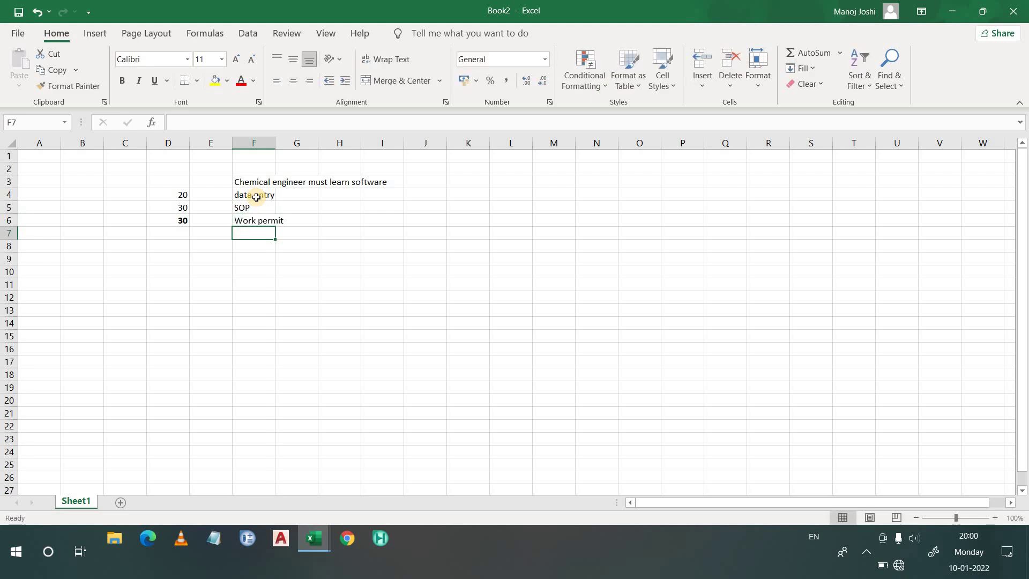
Enter "analysis" in cell F7 and "algebric problem" in cell F8
{"action": "type", "text": "anal"}
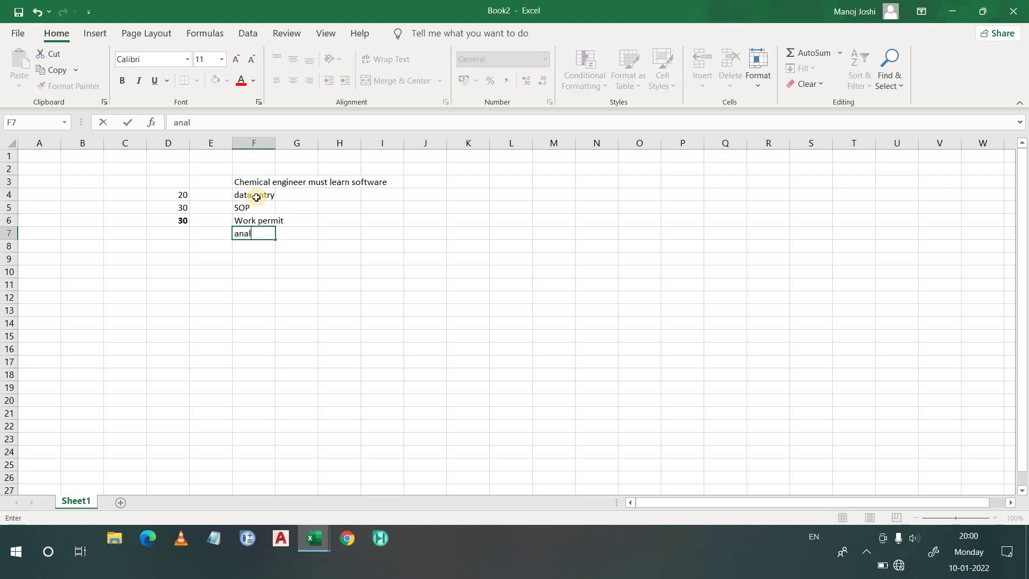
{"action": "type", "text": "ysis"}
{"action": "key", "text": "Return"}
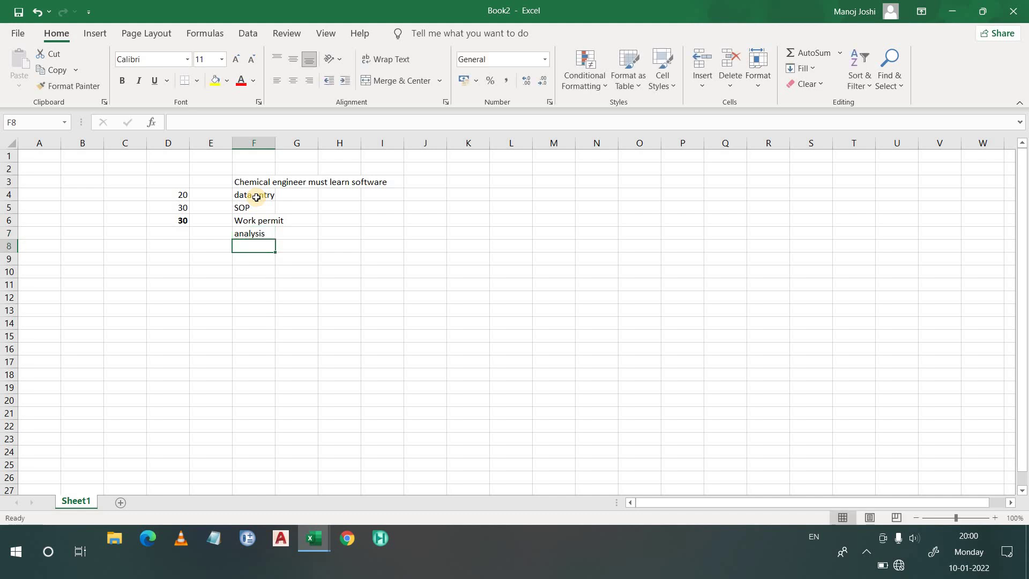
{"action": "type", "text": "al"}
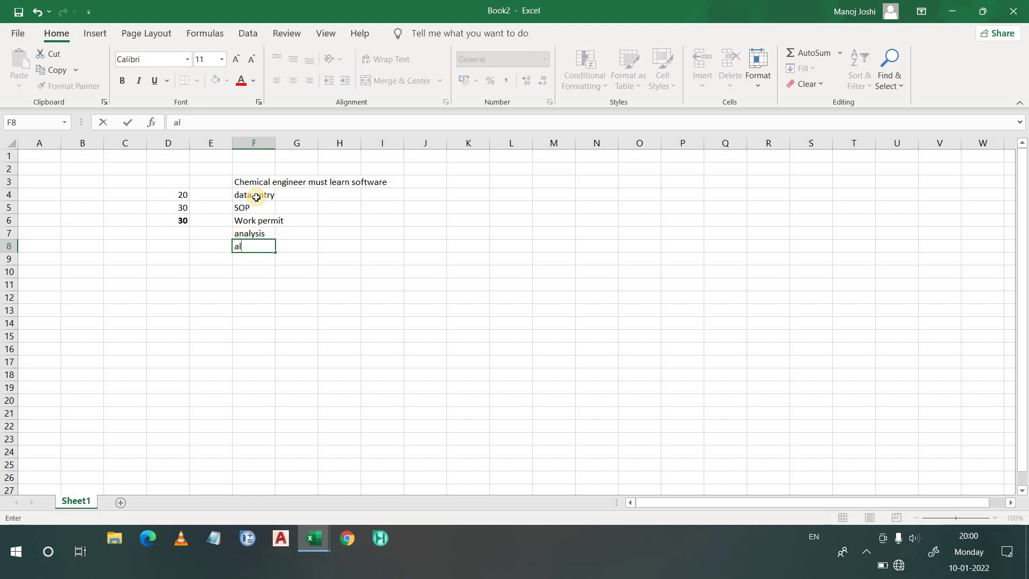
{"action": "type", "text": "gebric problem"}
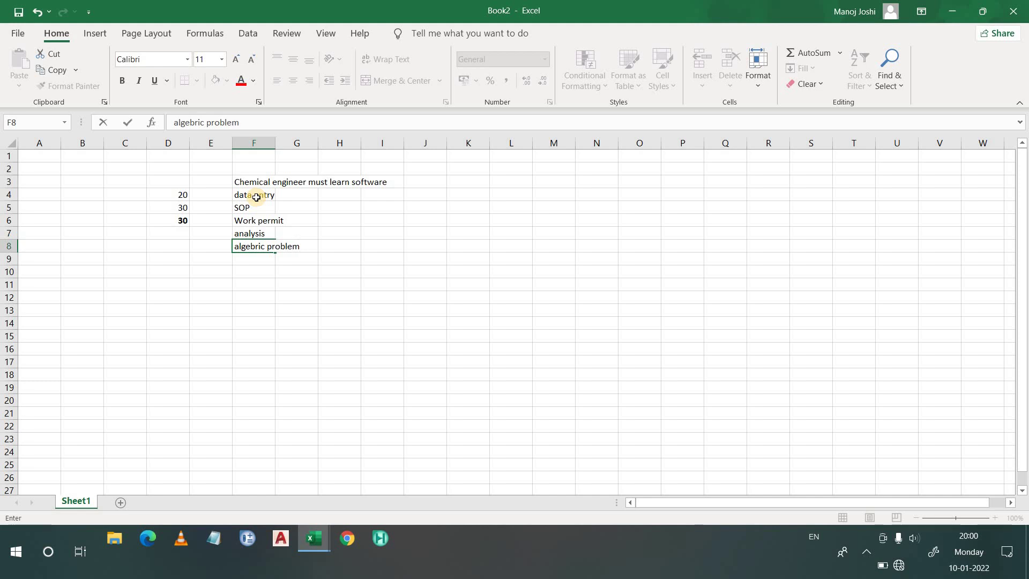
{"action": "key", "text": "Return"}
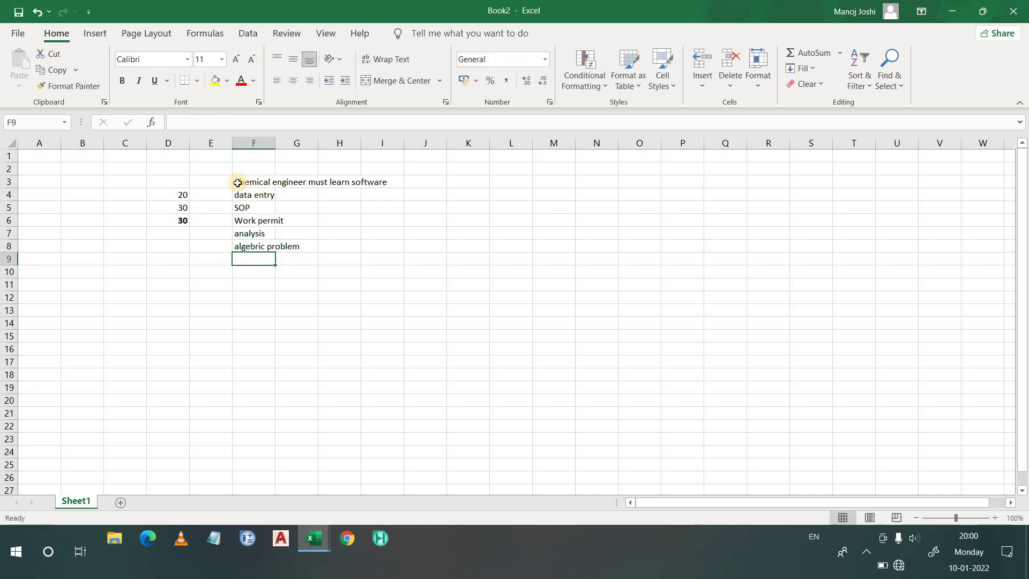
Select cells F8, F7, C4, F4 and F5 one after another to review the contents of each
{"action": "left_click", "coordinate": [265, 244]}
{"action": "left_click", "coordinate": [260, 234]}
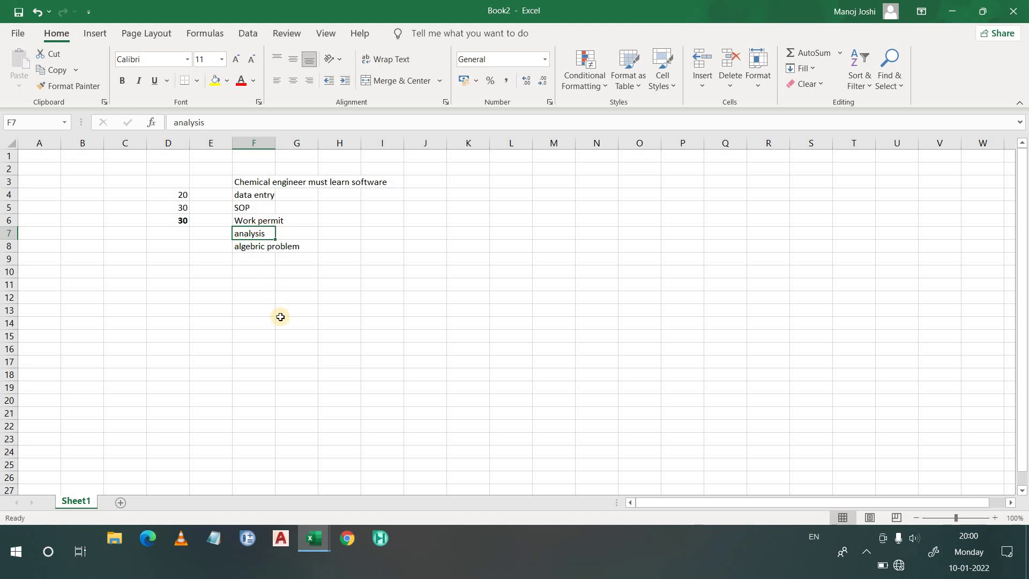
{"action": "left_click", "coordinate": [144, 194]}
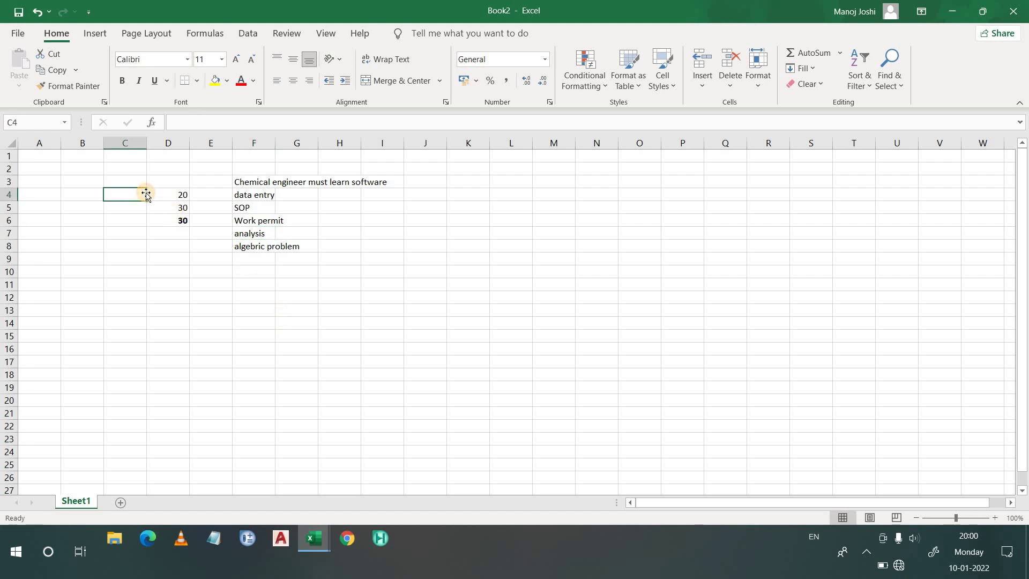
{"action": "left_click", "coordinate": [270, 197]}
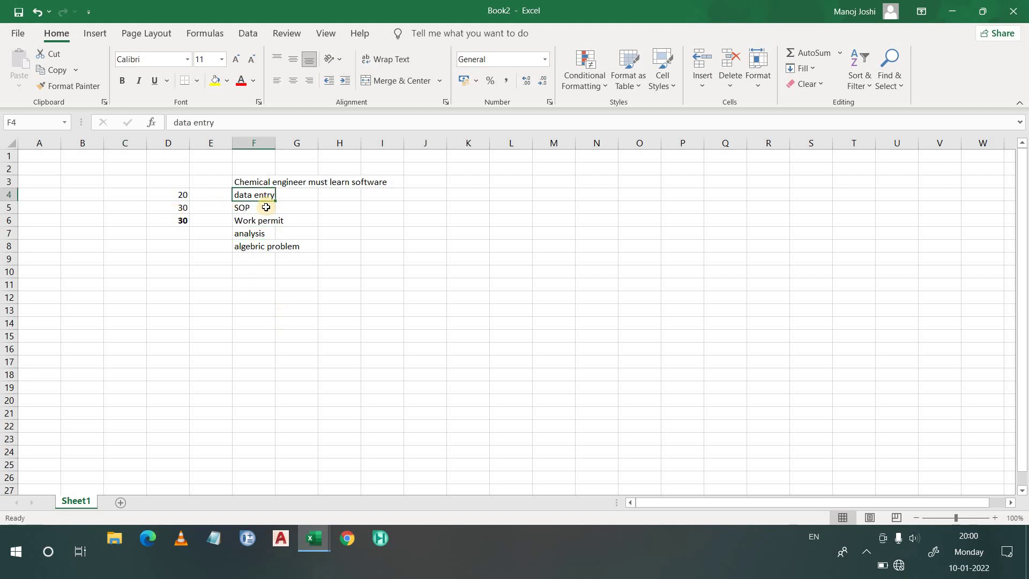
{"action": "left_click", "coordinate": [266, 207]}
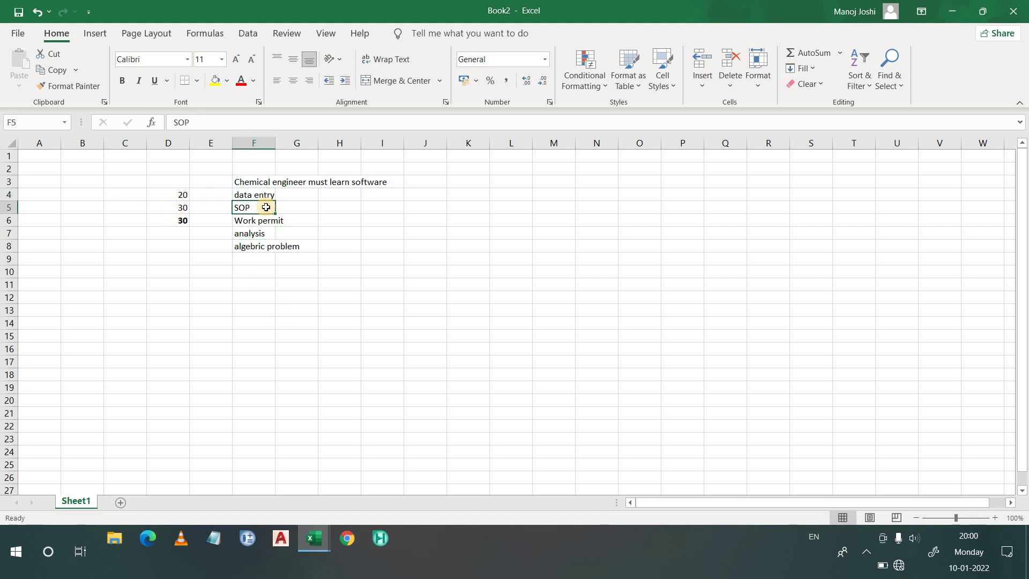